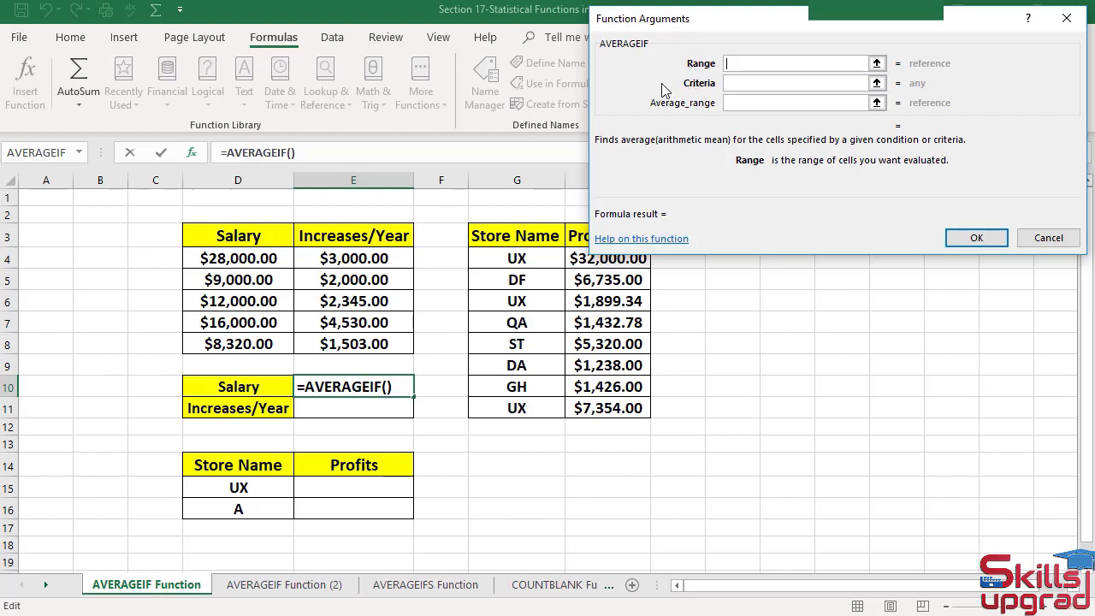
Step: Complete the AVERAGEIF function in E10 with range D4:D8 and criterion >10000
key("Tab")
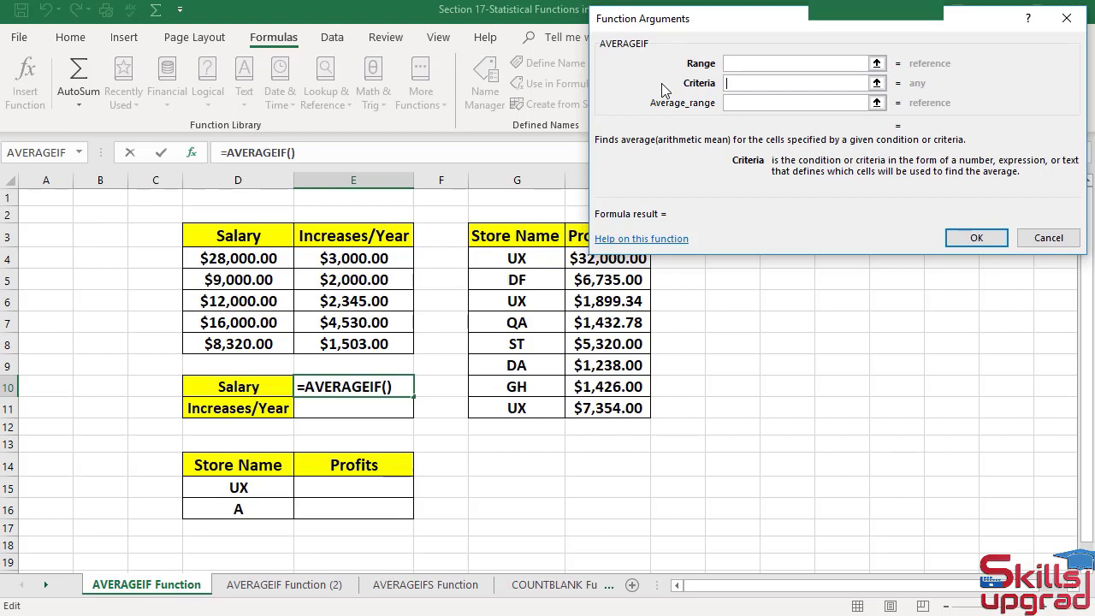
left_click(729, 62)
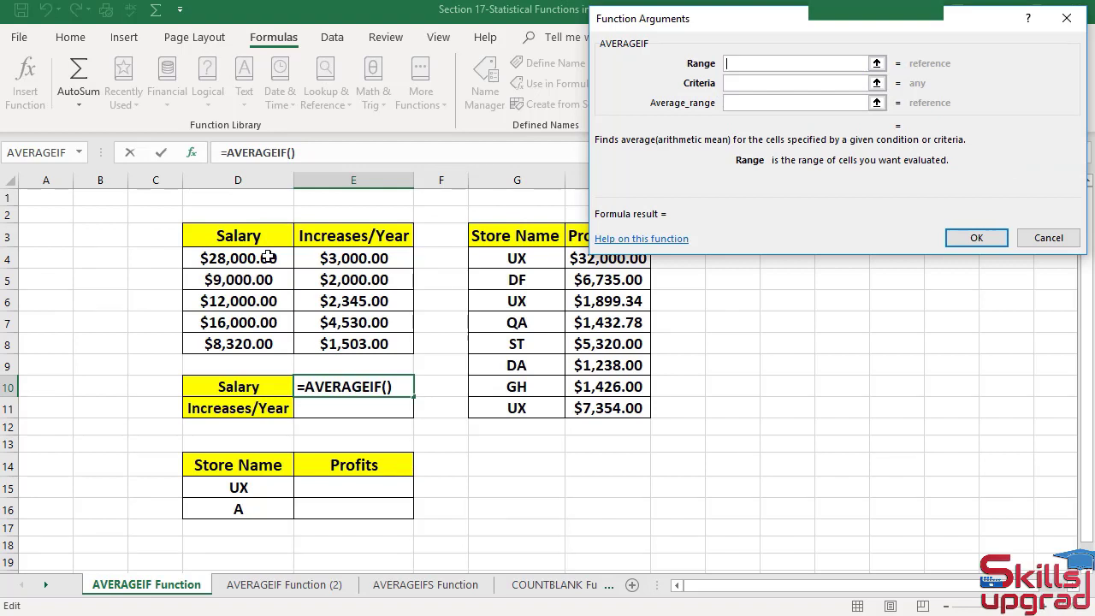
left_click_drag(267, 257, 268, 343)
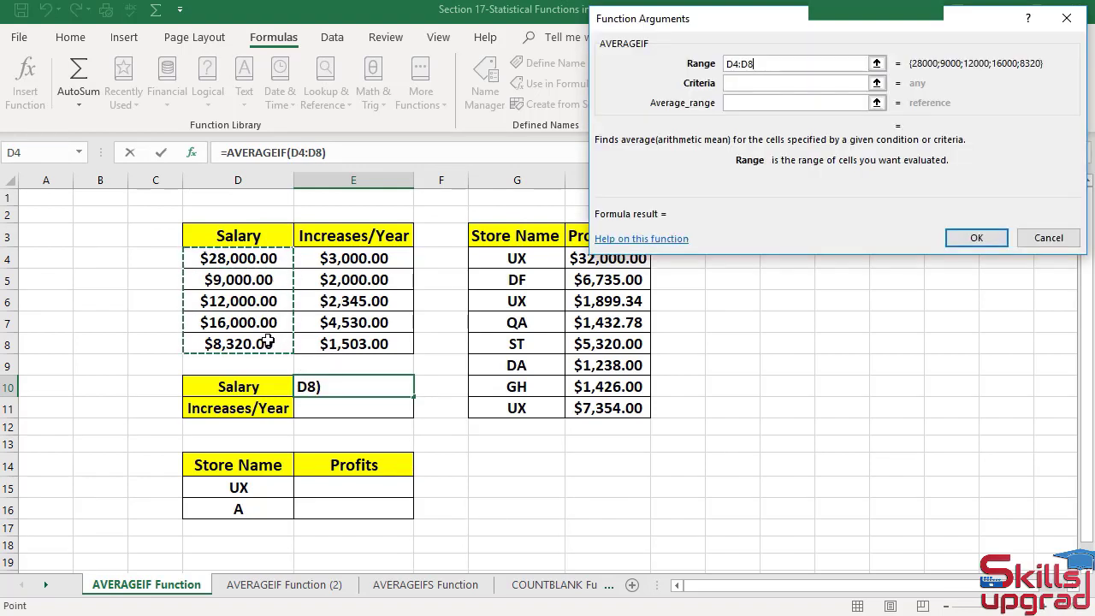
key("Tab")
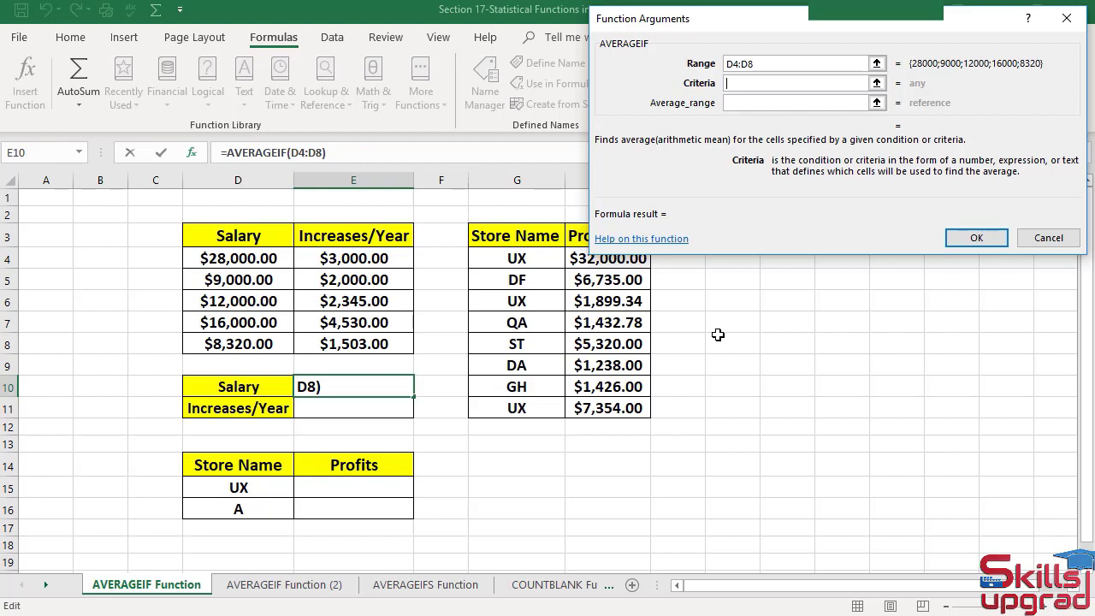
type(">10000")
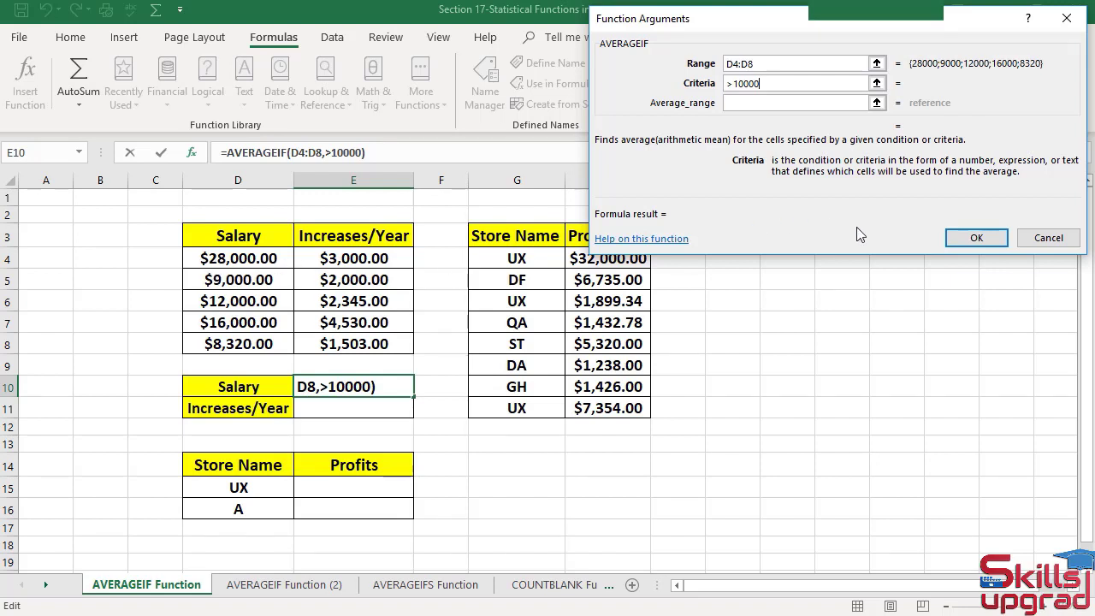
left_click(975, 237)
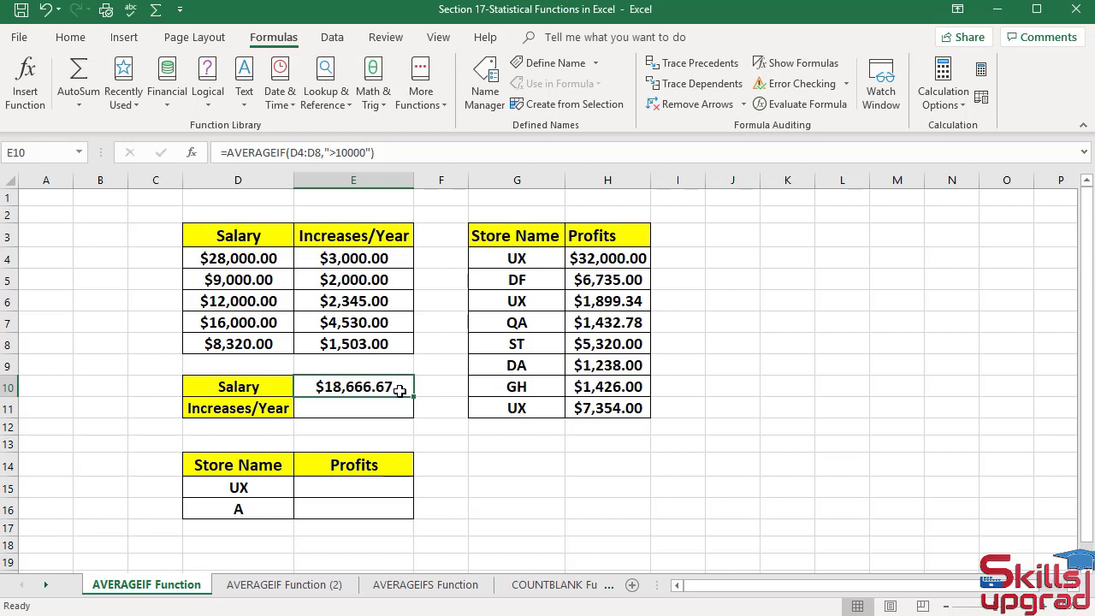
Step: Replace the formula in E10 with an AVERAGEIF of the salaries in D4:D8 using the criterion <5000
key("Delete")
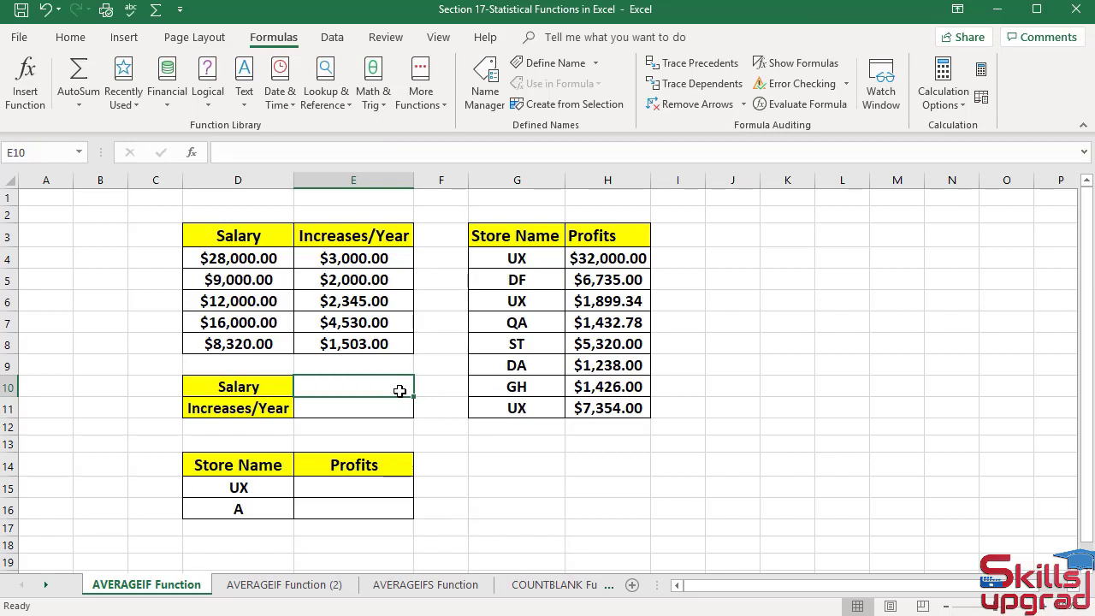
left_click(421, 94)
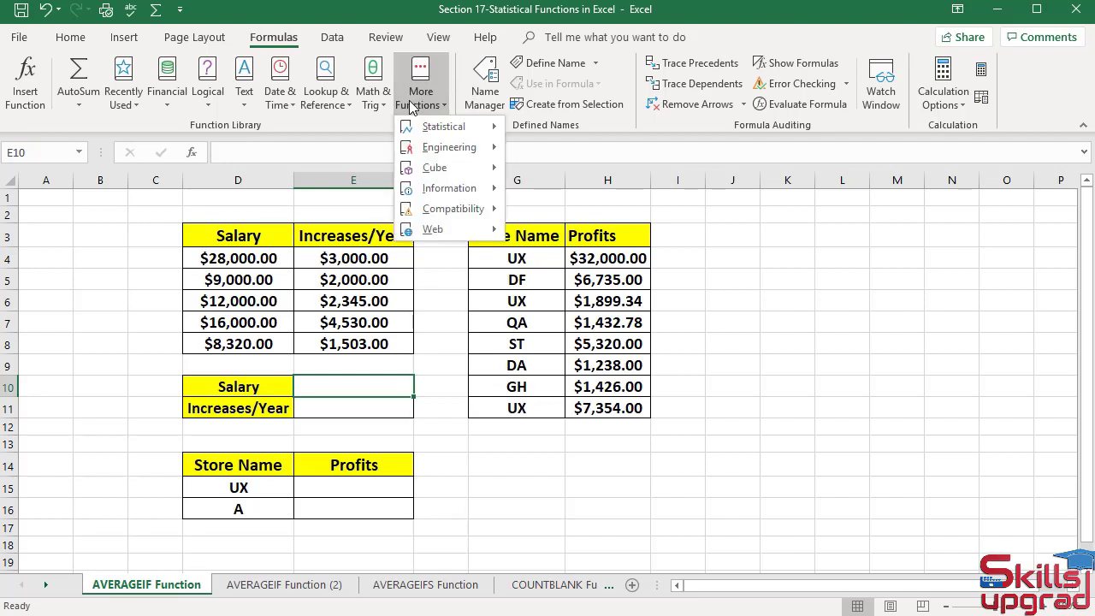
mouse_move(425, 135)
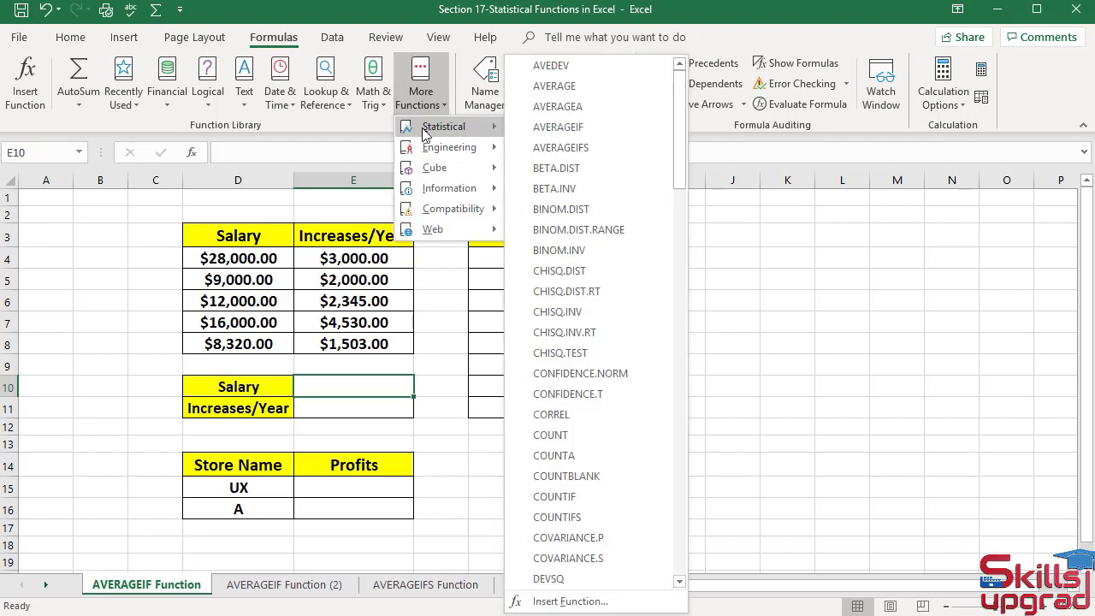
left_click(560, 128)
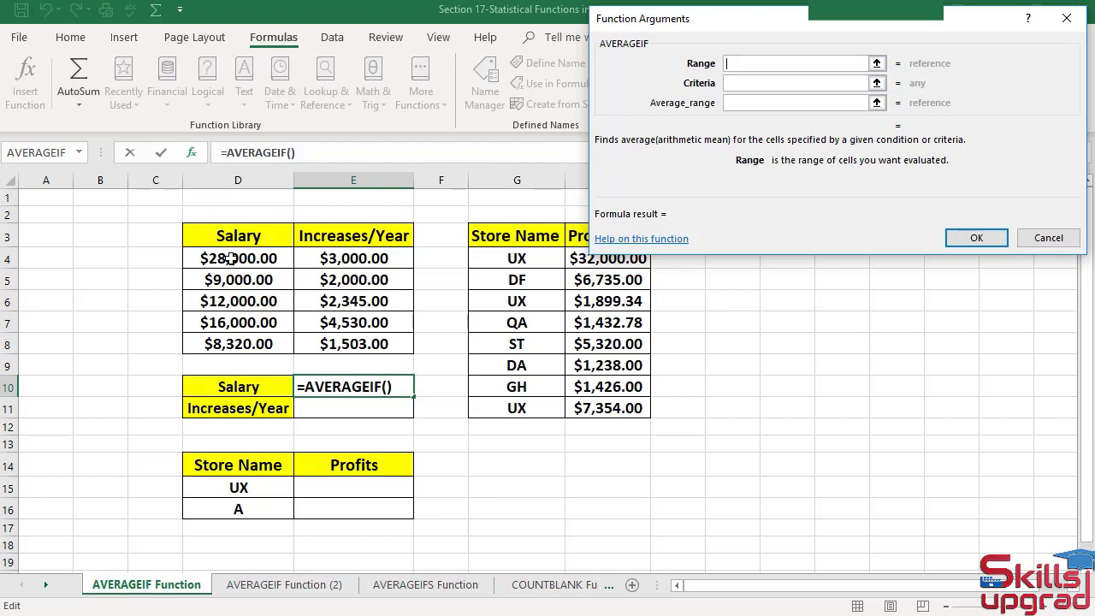
left_click_drag(229, 253, 234, 342)
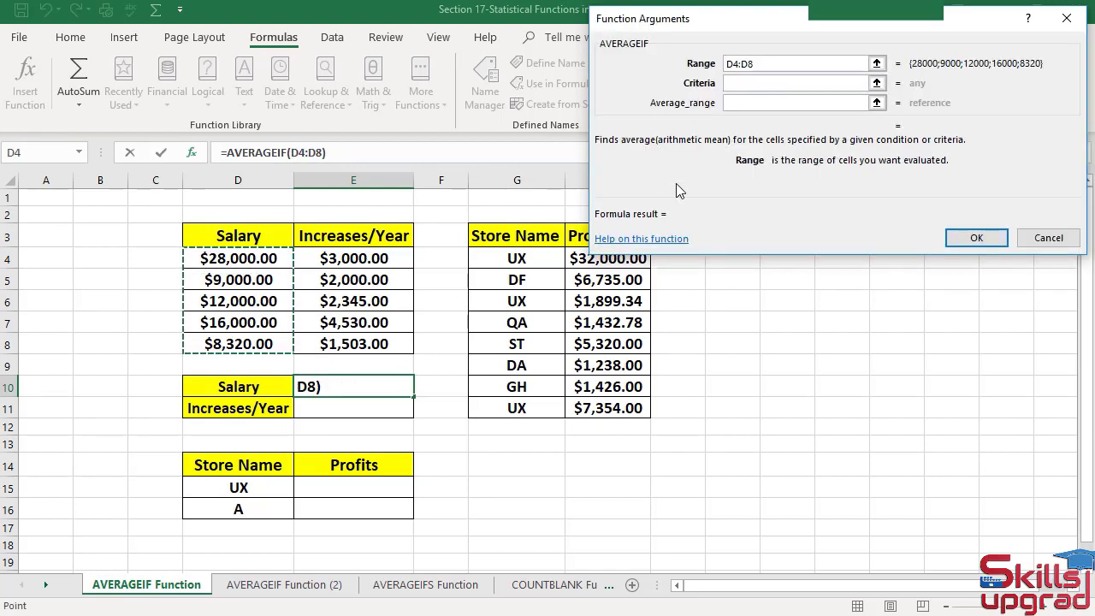
key("Tab")
type("<")
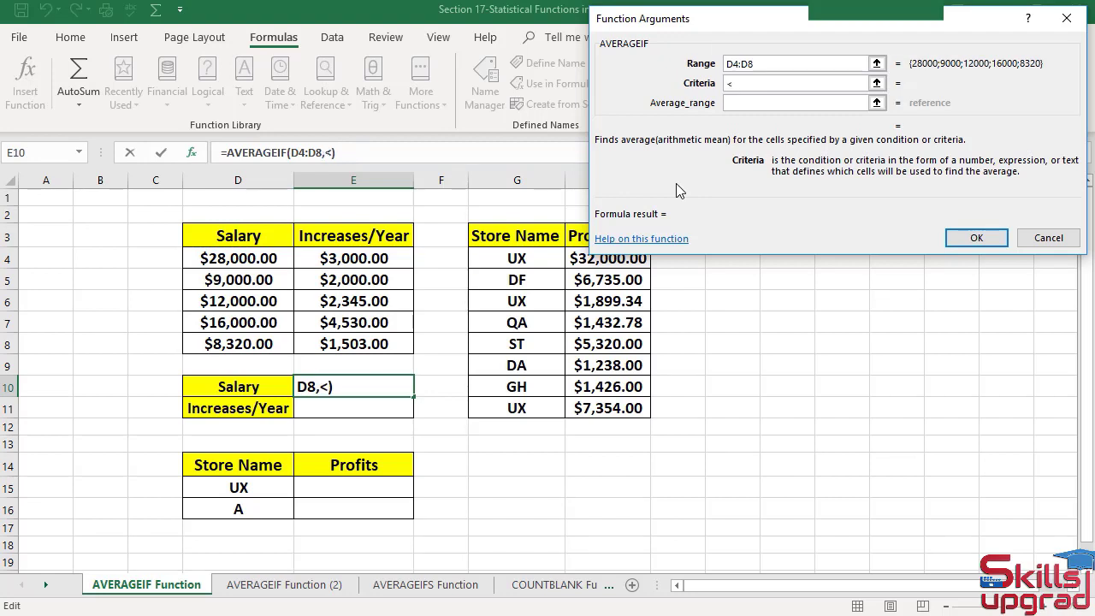
type("5000")
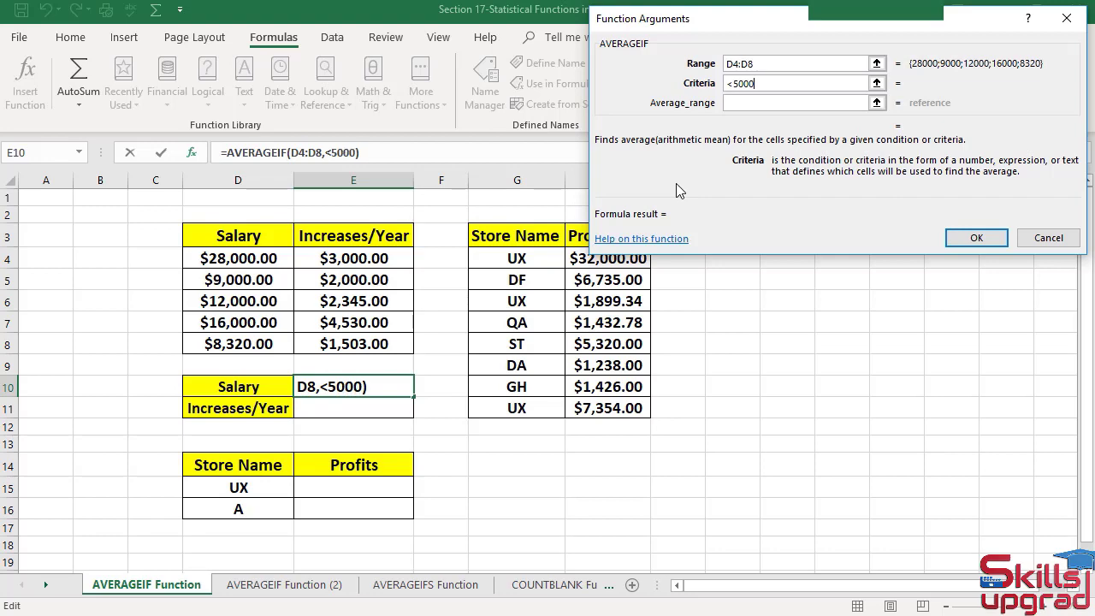
left_click(960, 241)
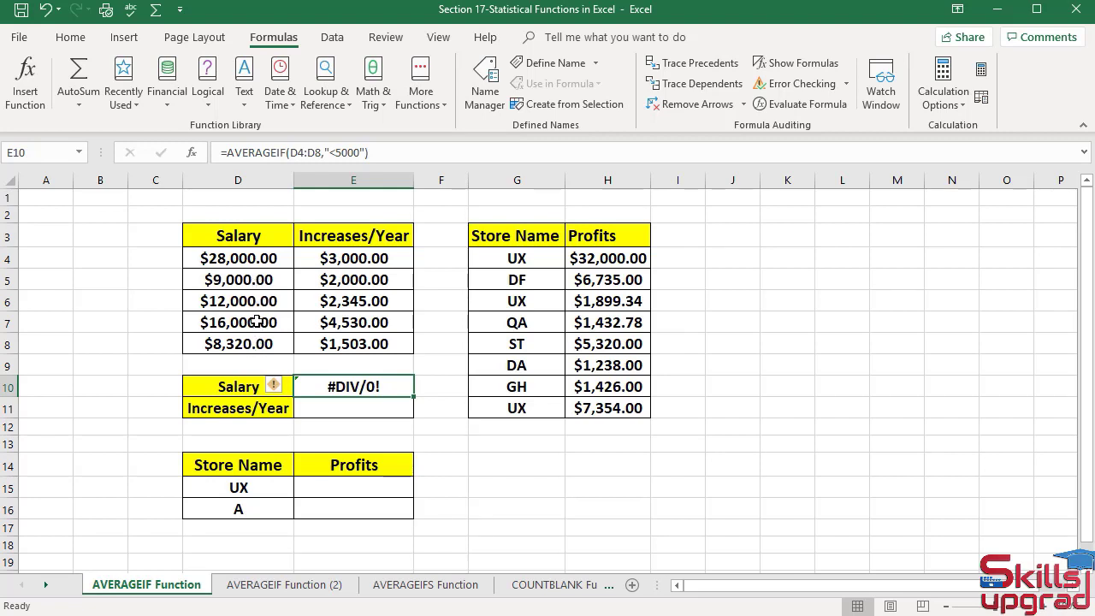
Step: Insert an AVERAGEIF function in E11 with range D4:D8, criterion >10000 and average range E4:E8
left_click(386, 409)
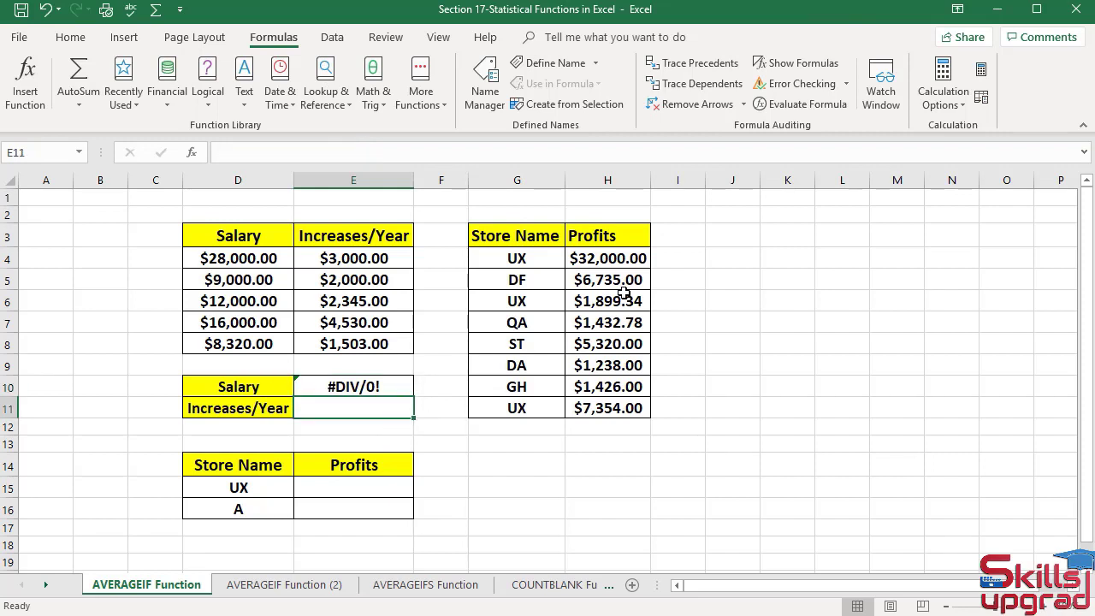
left_click(405, 108)
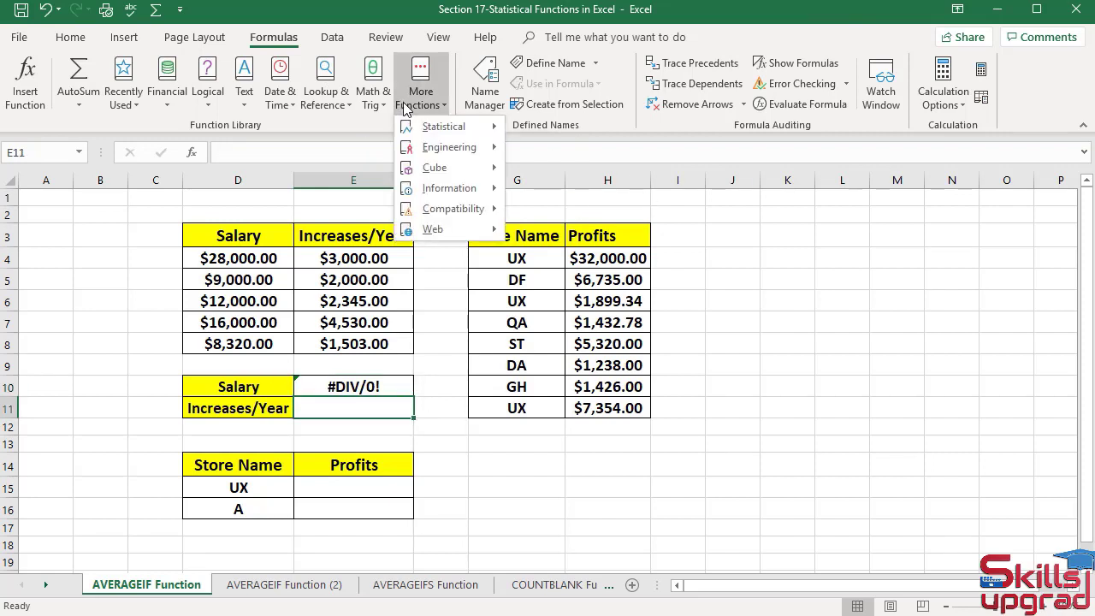
mouse_move(408, 124)
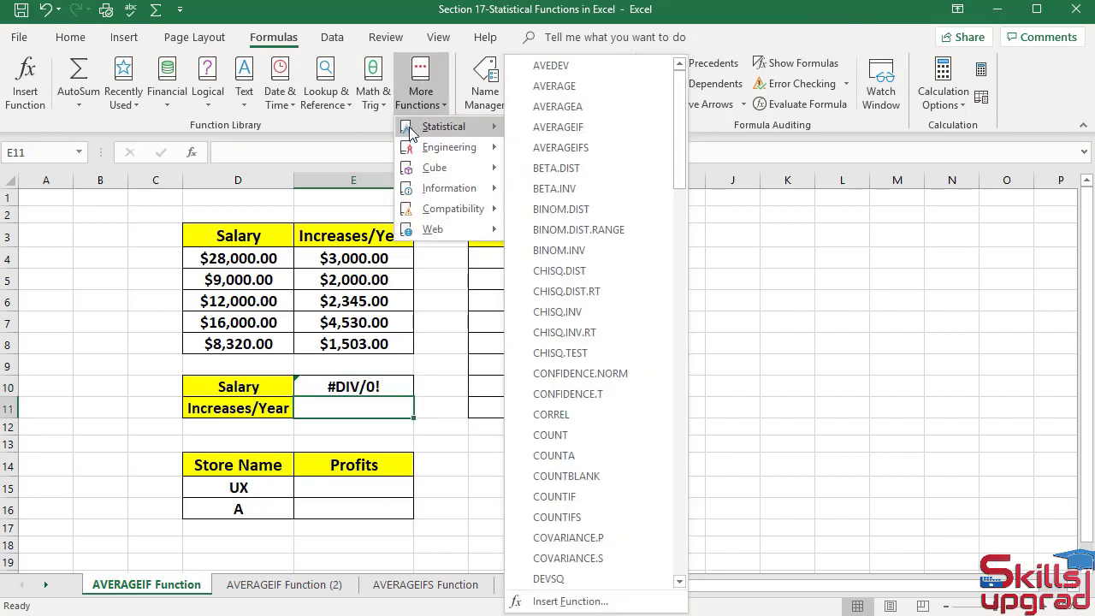
left_click(598, 134)
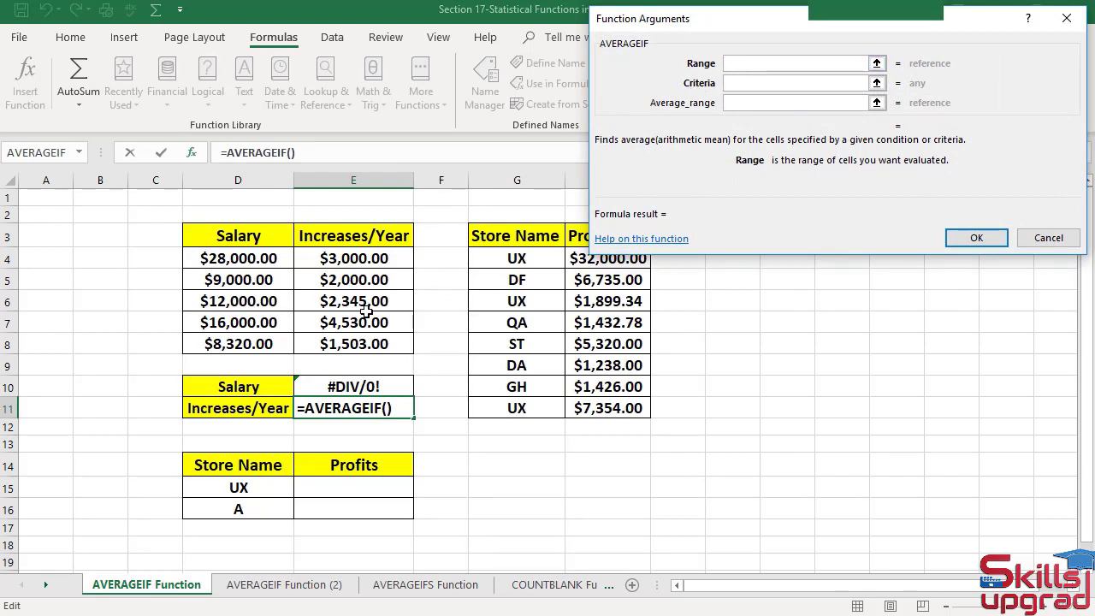
left_click_drag(281, 258, 276, 346)
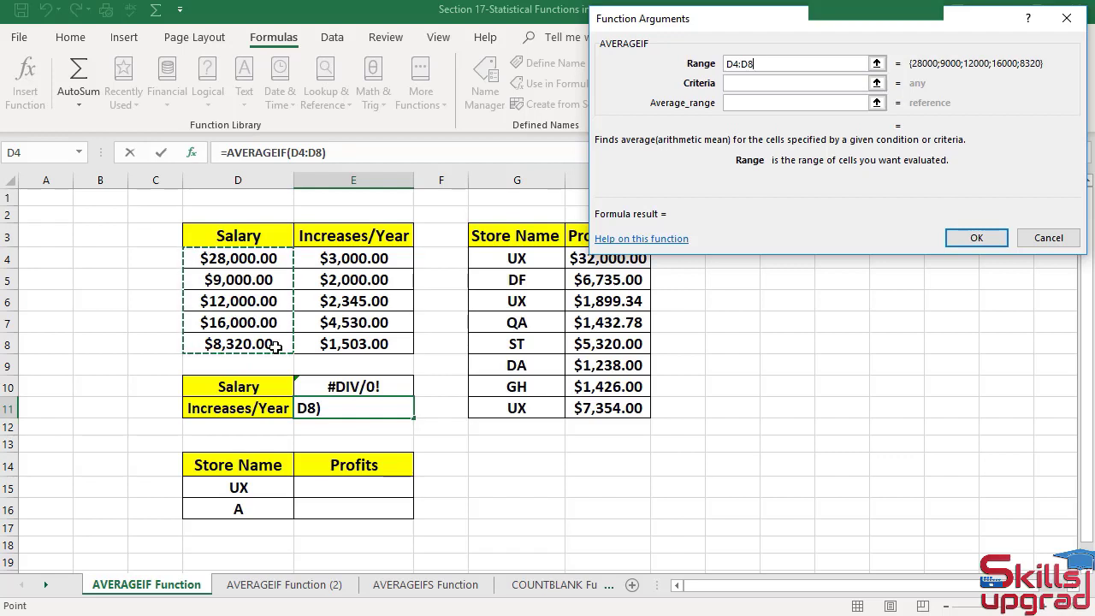
key("Tab")
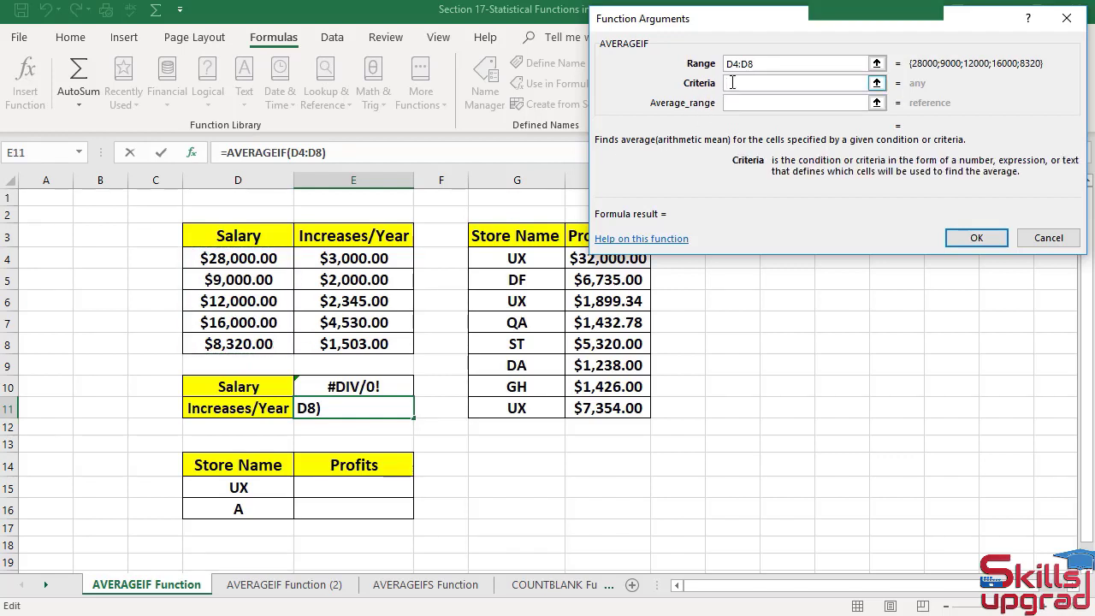
type(">10000")
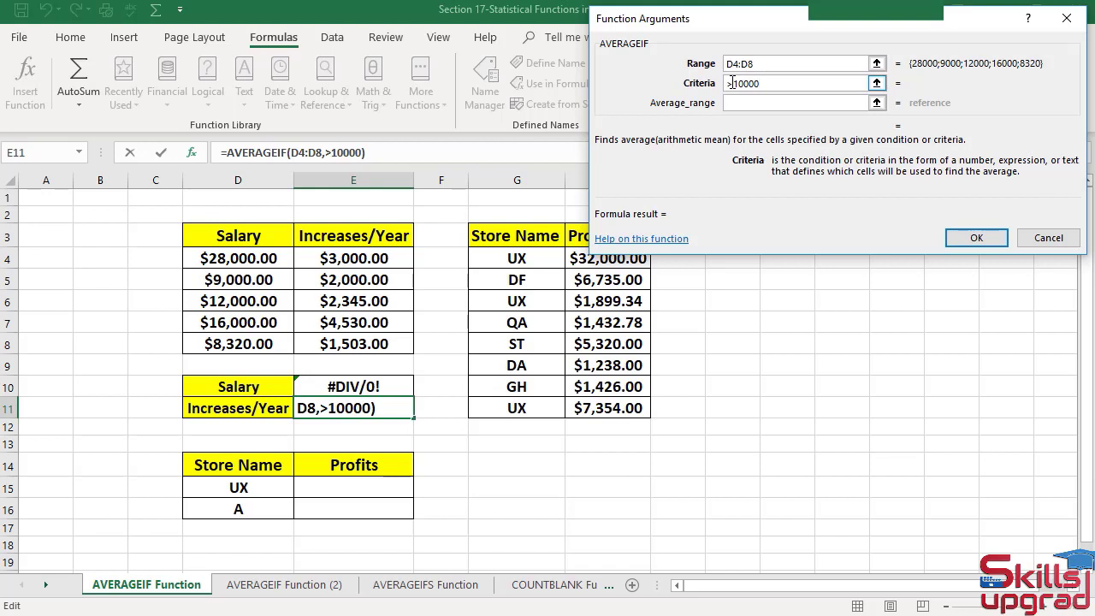
key("Tab")
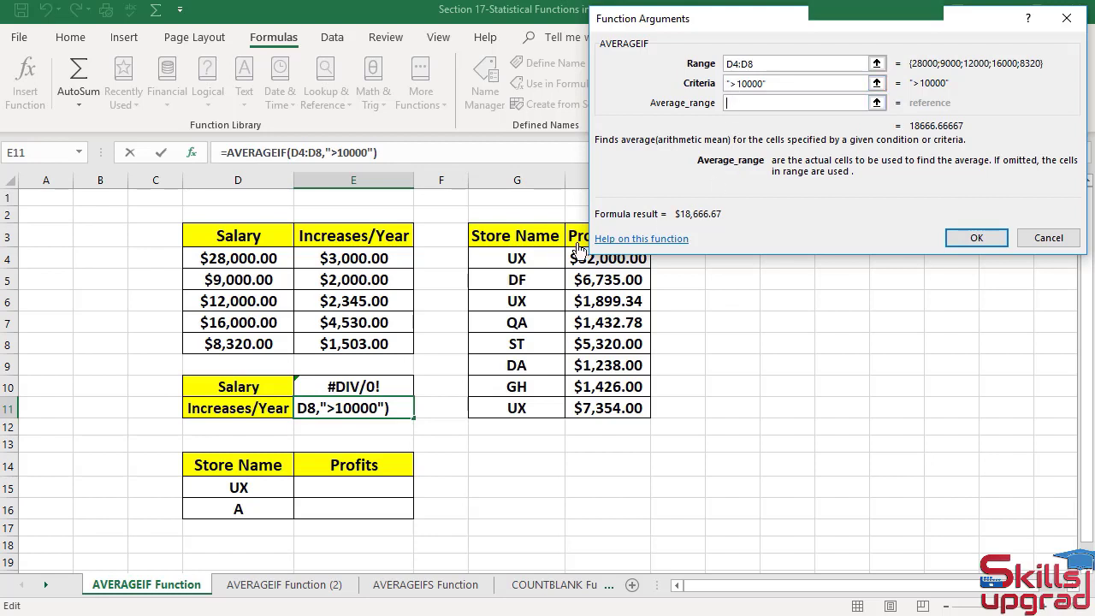
left_click_drag(392, 258, 387, 344)
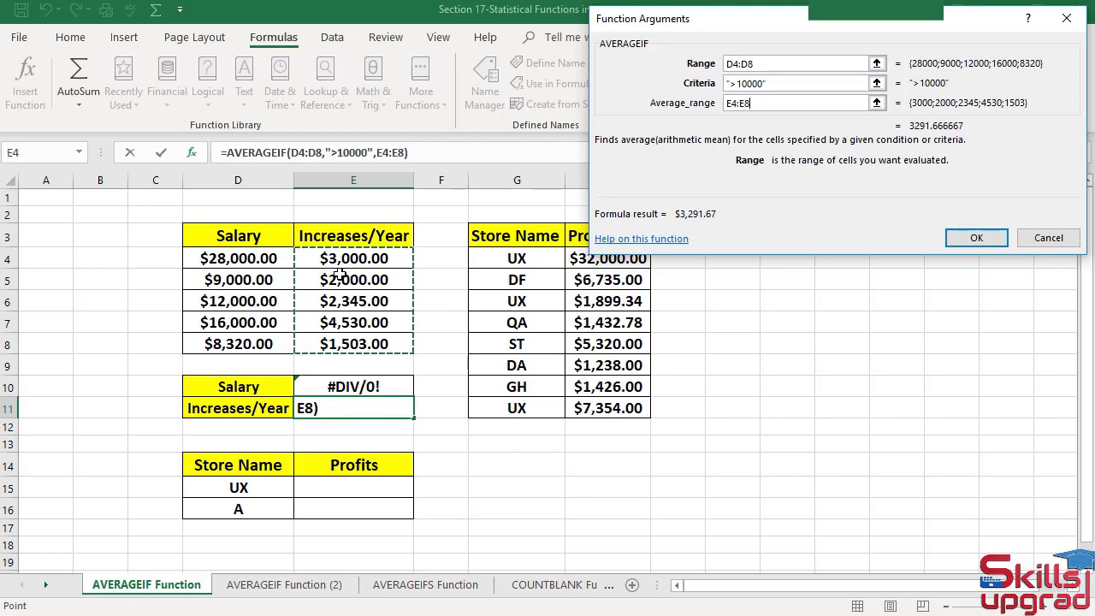
left_click(992, 240)
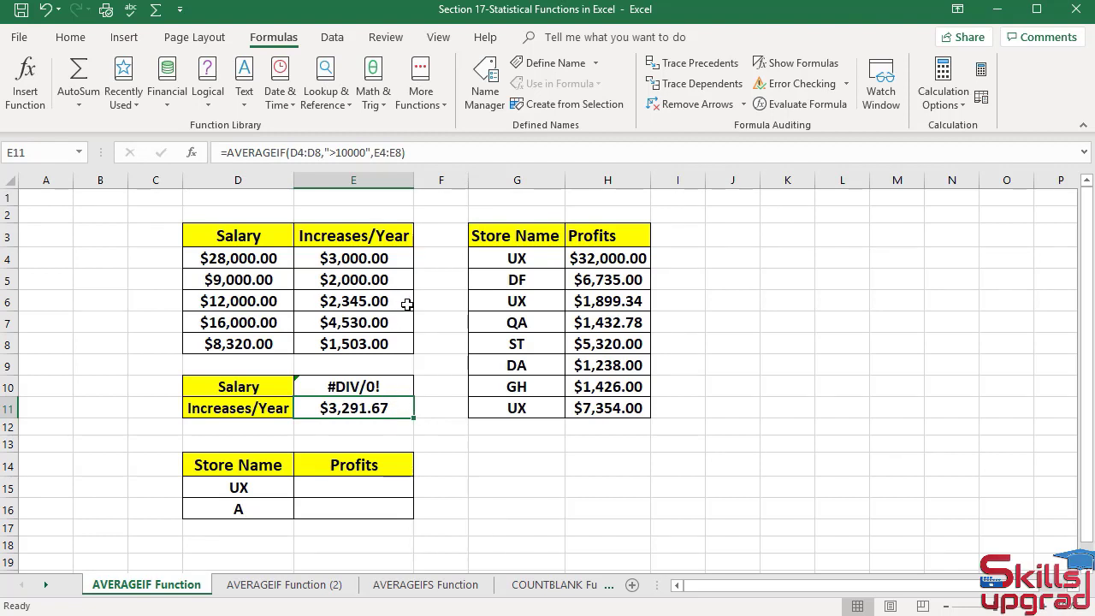
left_click(408, 259)
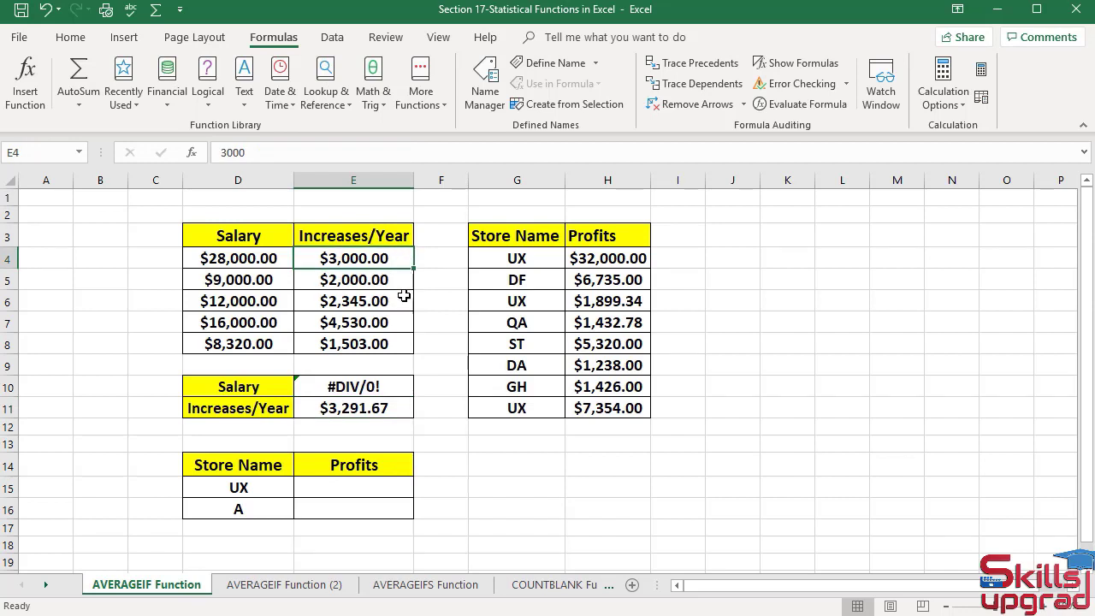
left_click(404, 302)
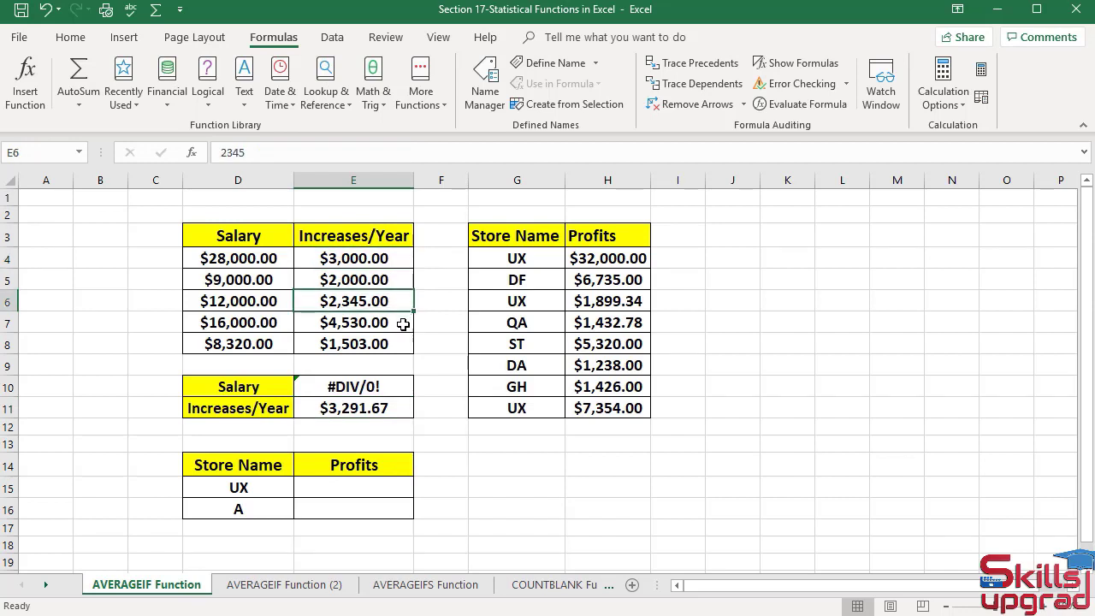
left_click(402, 325)
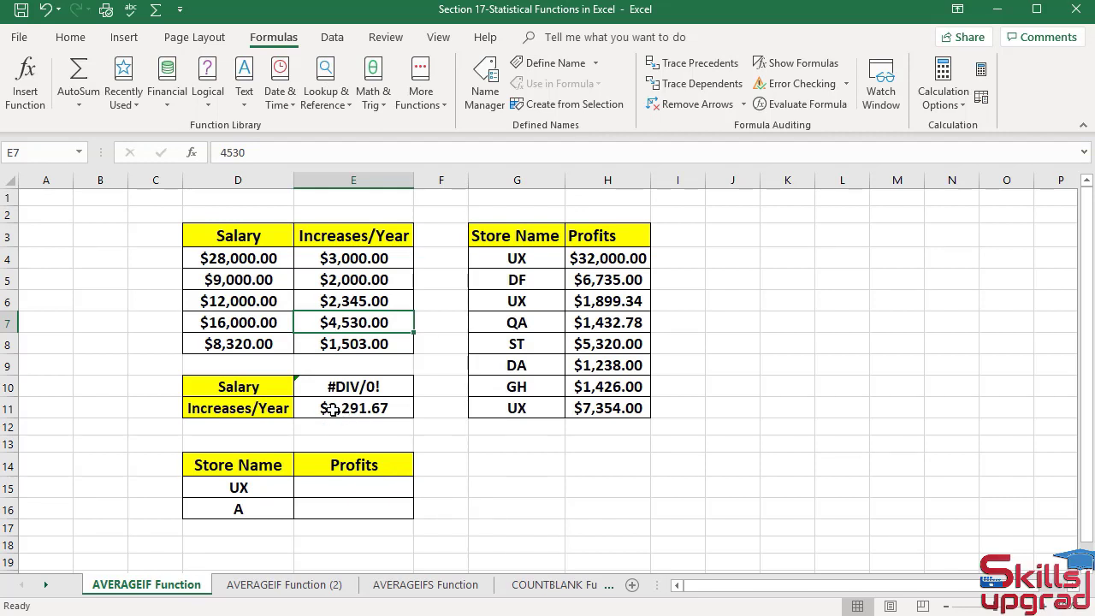
Step: Insert an AVERAGEIF function in E15 with range G4:G11, criteria D15 and average range H4:H11
left_click(359, 486)
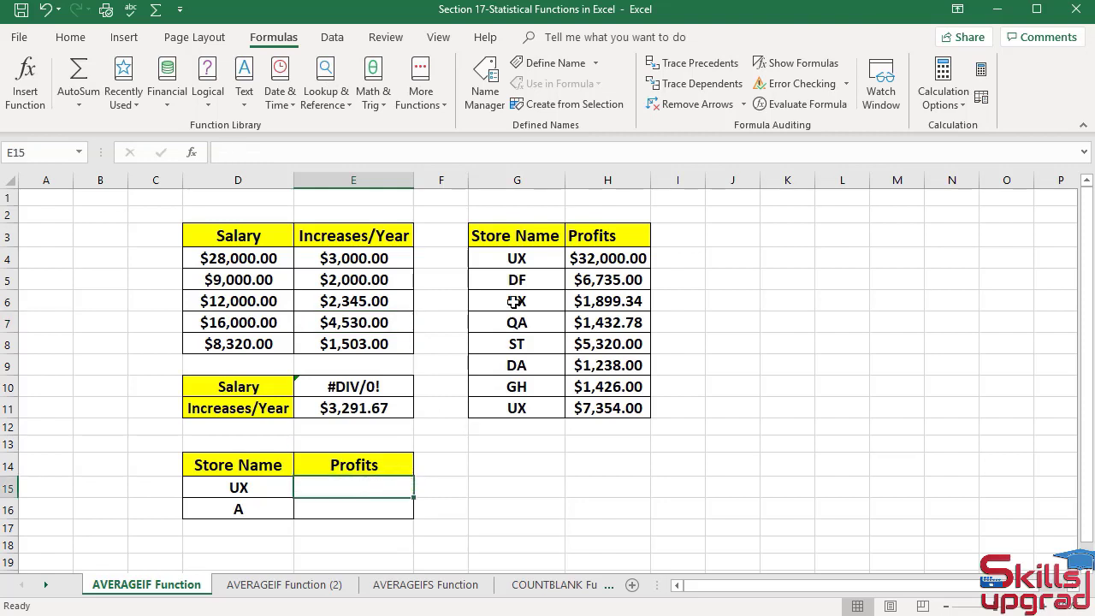
left_click(420, 85)
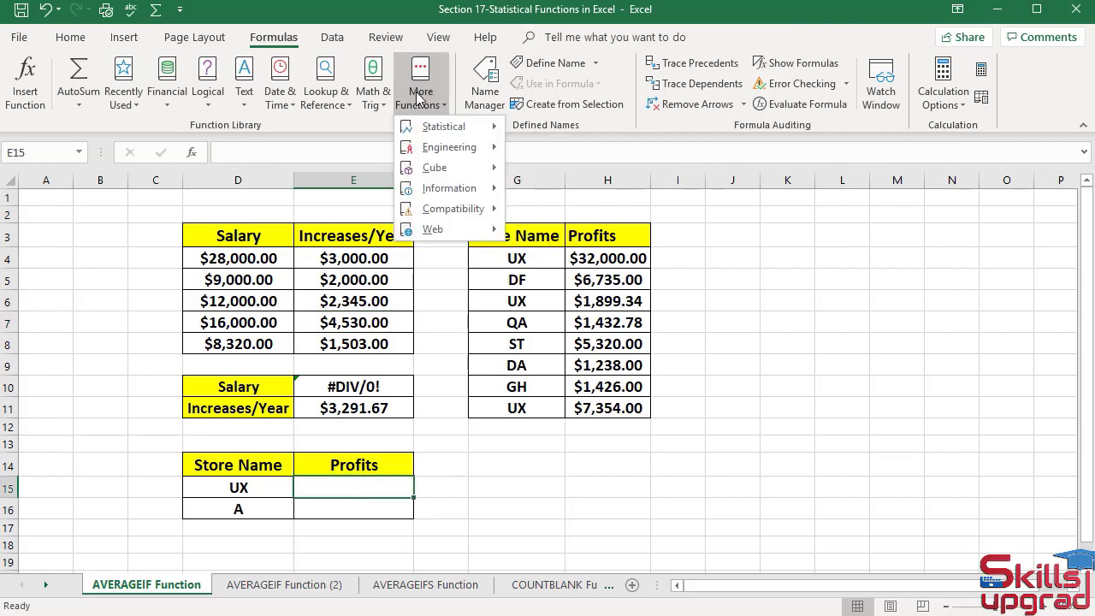
mouse_move(427, 126)
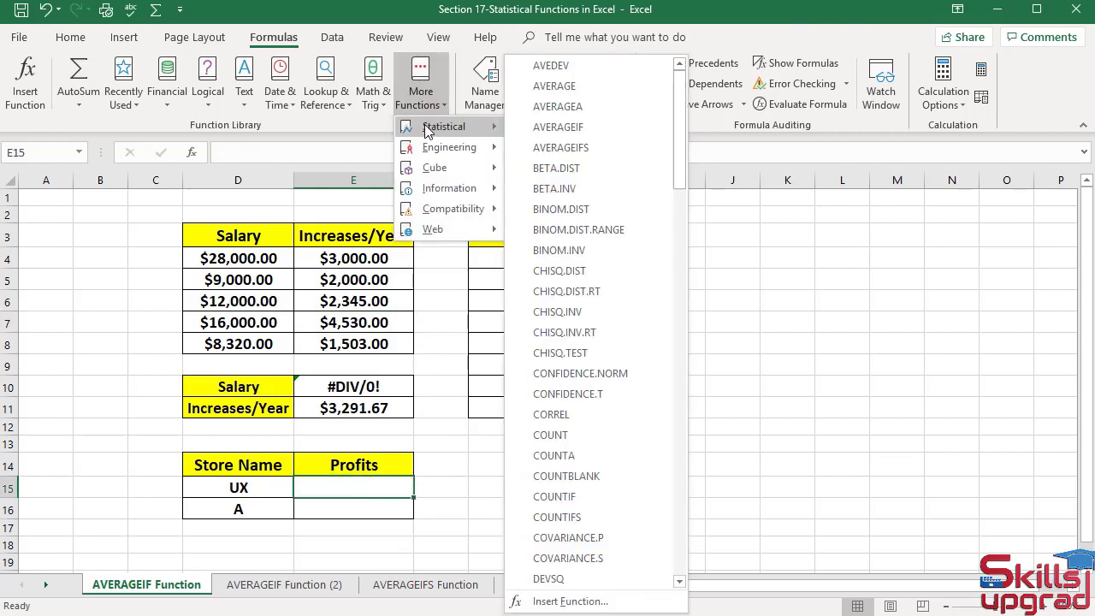
left_click(570, 128)
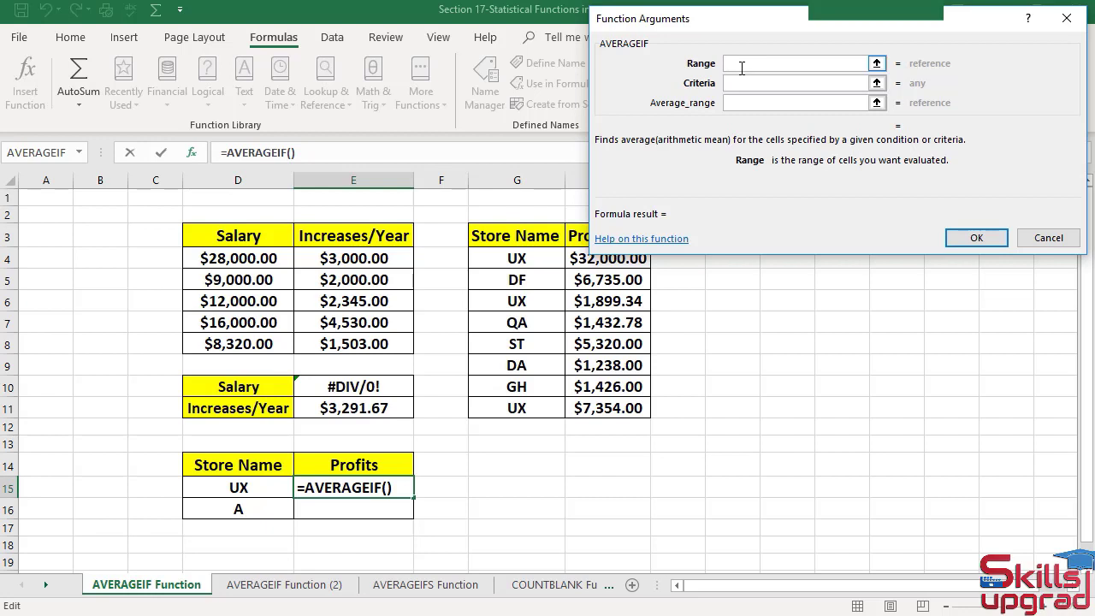
left_click(740, 68)
left_click_drag(551, 260, 524, 407)
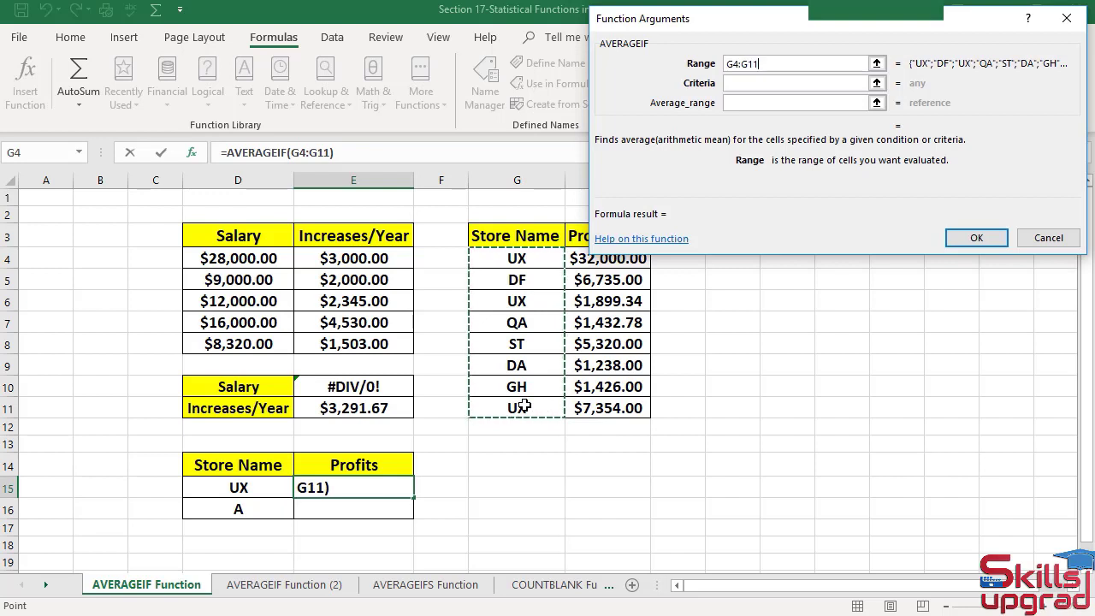
key("Tab")
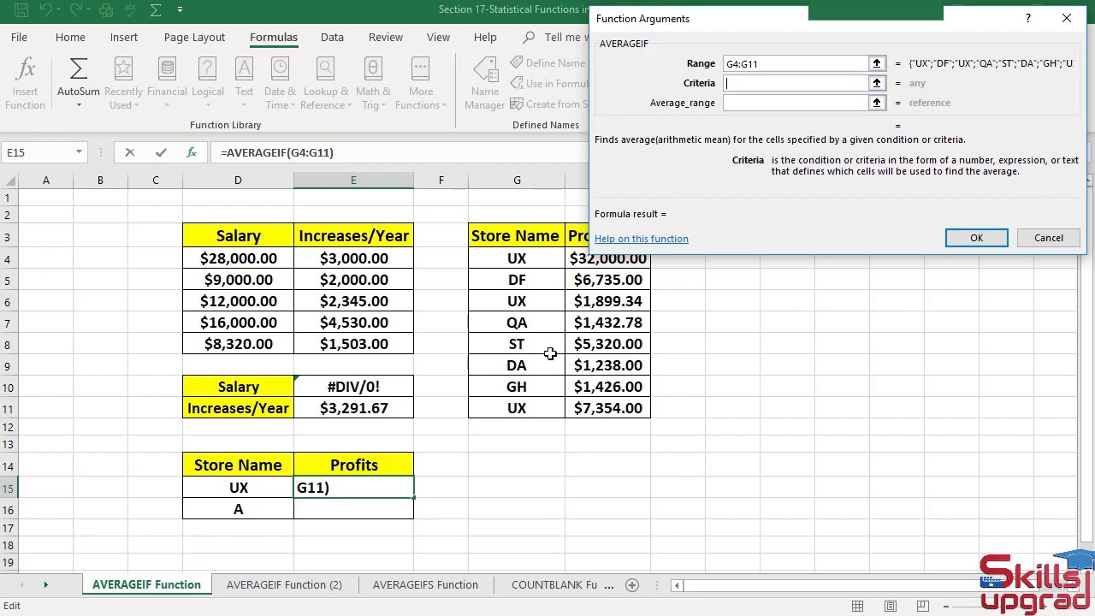
left_click(269, 486)
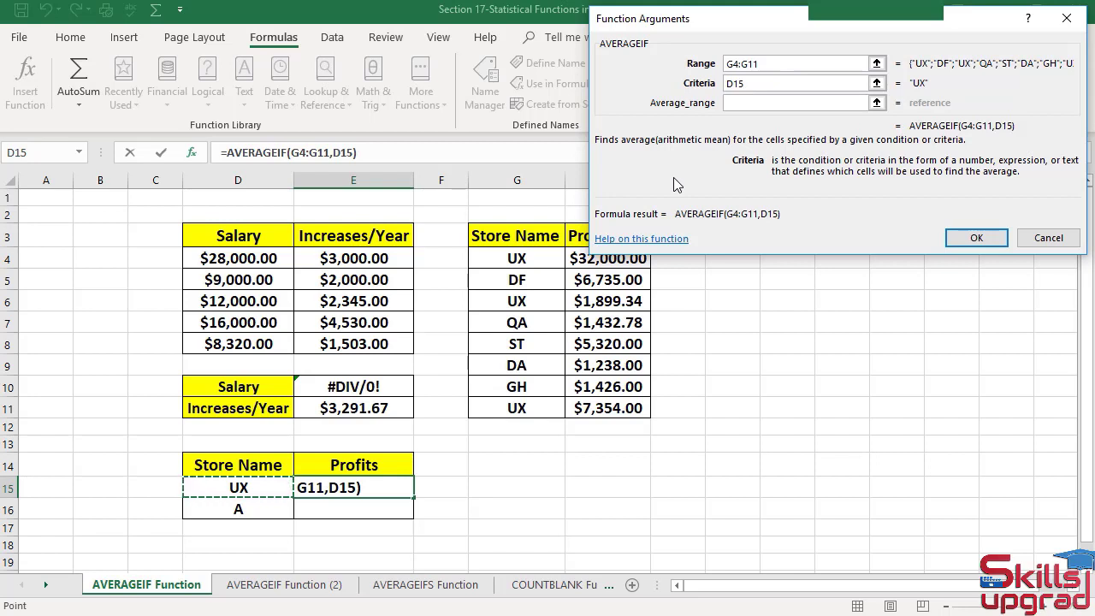
key("Tab")
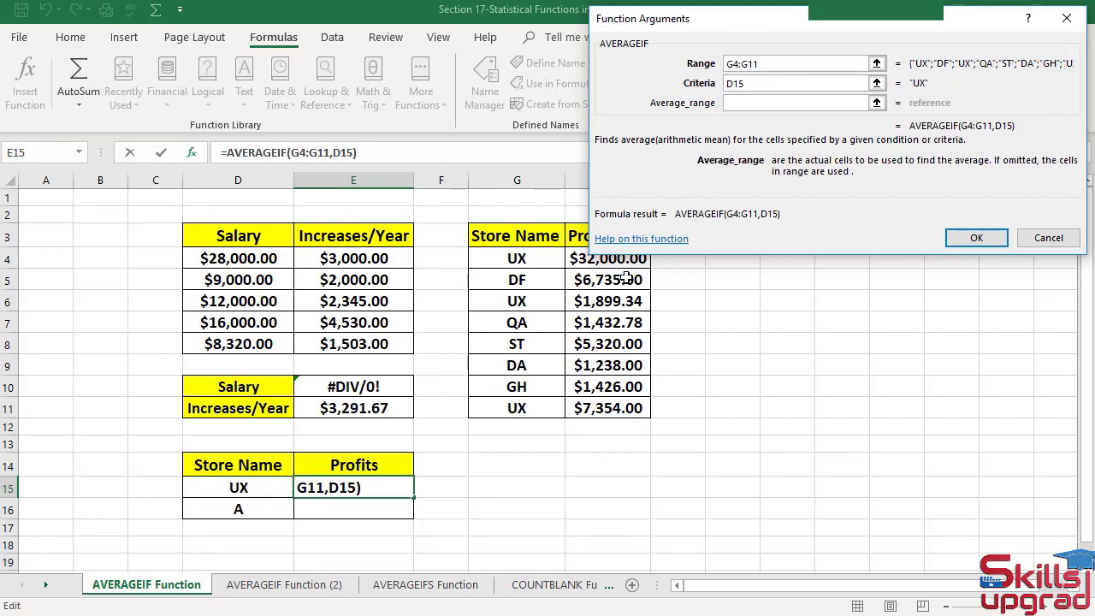
left_click_drag(581, 257, 603, 407)
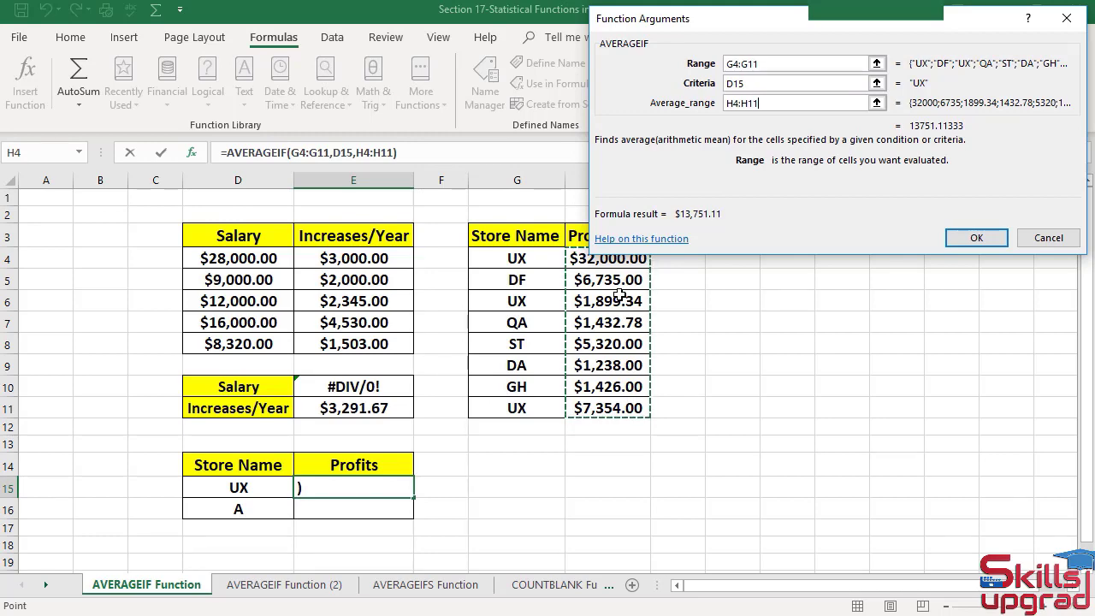
left_click(958, 239)
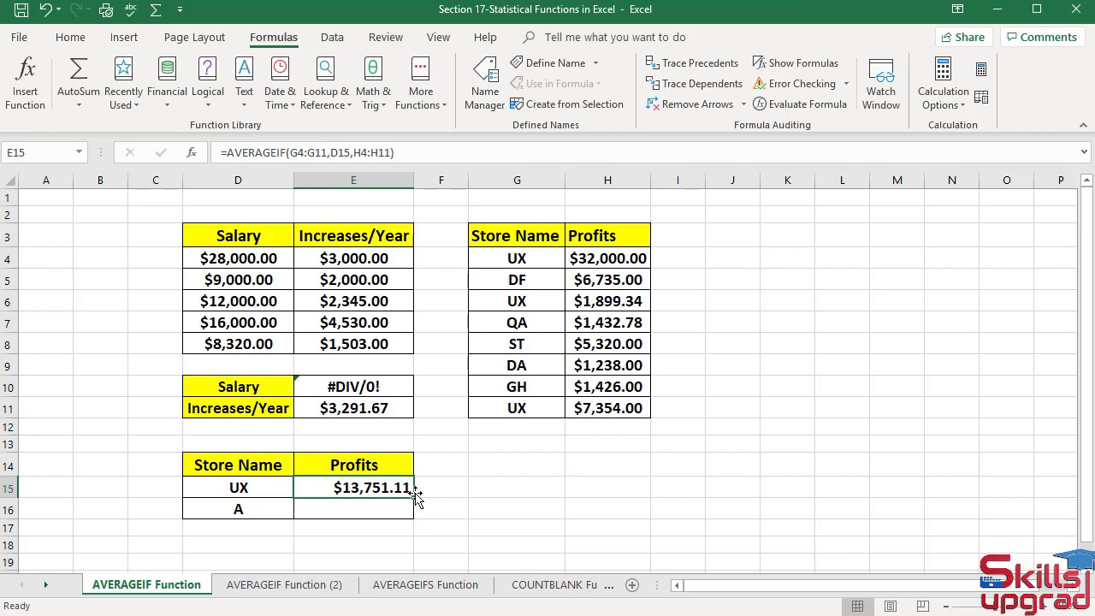
Step: Insert an AVERAGEIF function in E16 with range G4:G11, wildcard criterion *A and average range H4:H11
left_click(380, 508)
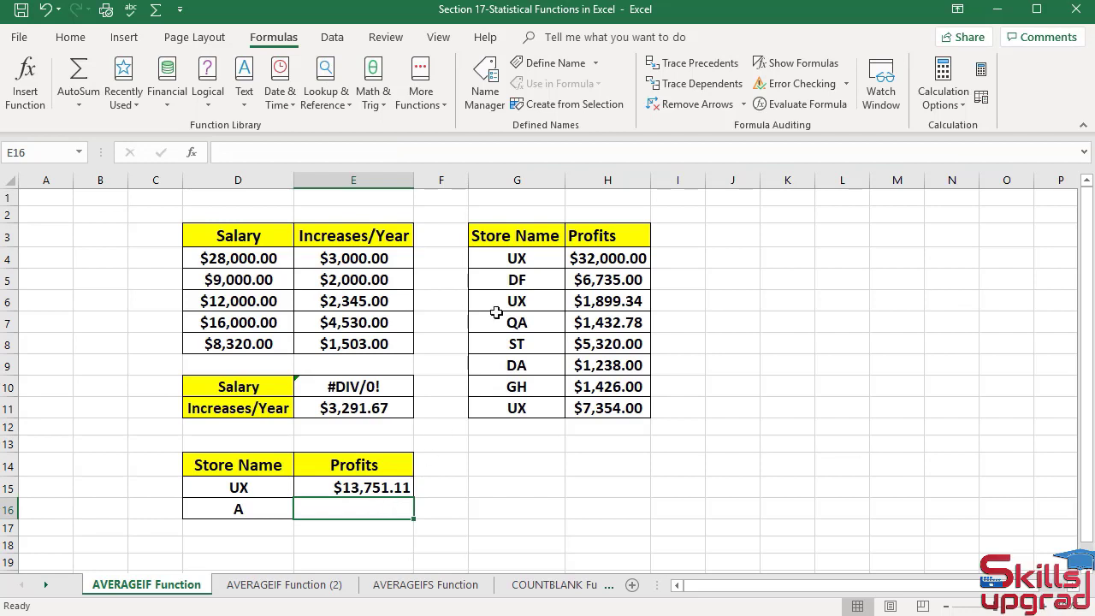
left_click(420, 101)
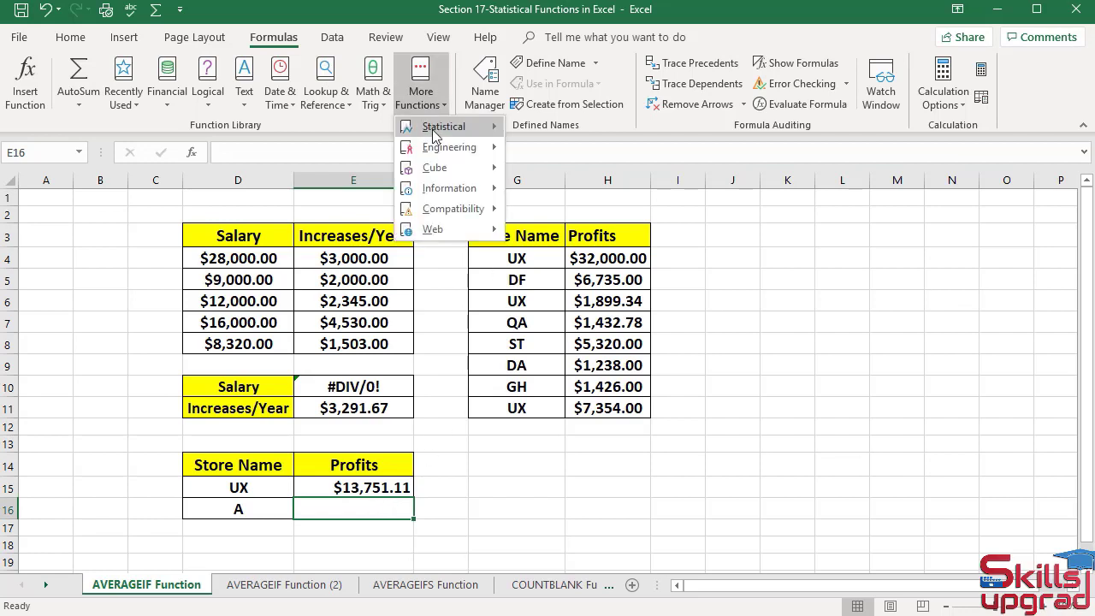
mouse_move(432, 127)
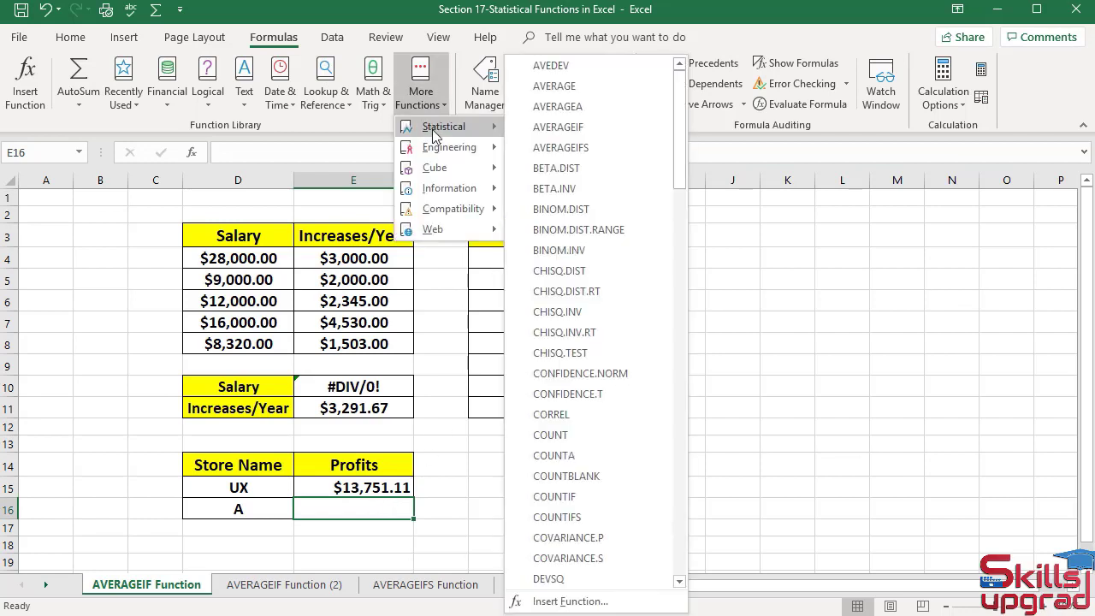
left_click(591, 126)
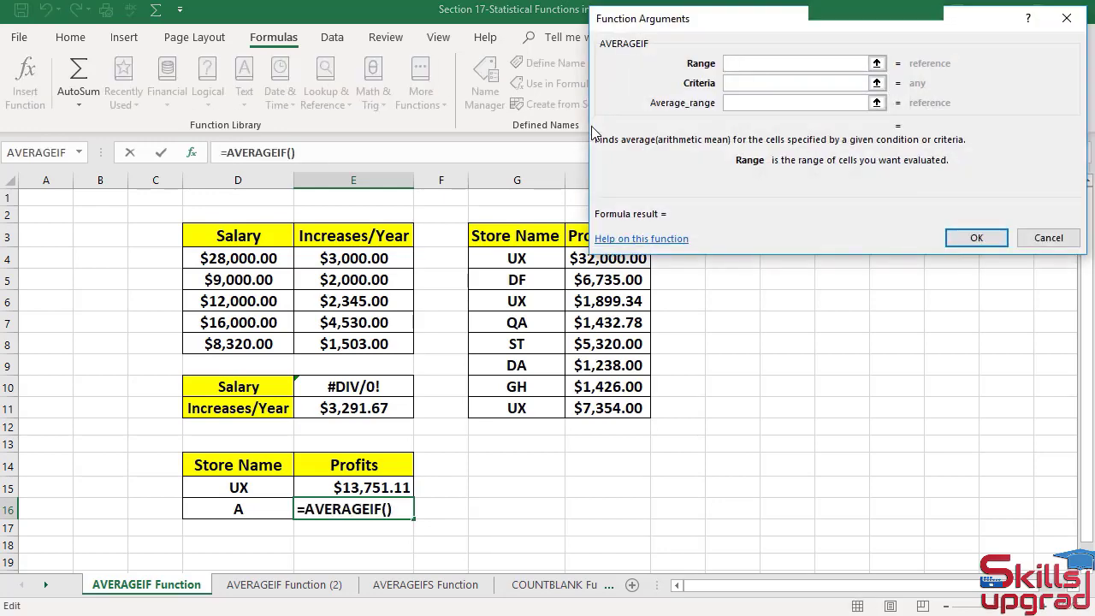
left_click(736, 62)
left_click_drag(545, 257, 546, 407)
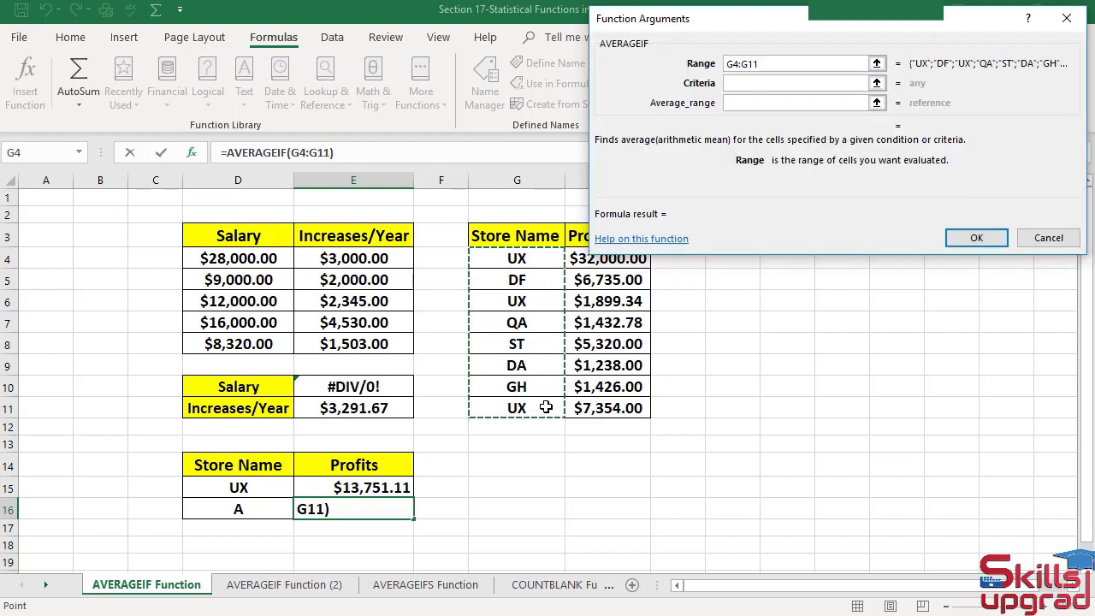
key("Tab")
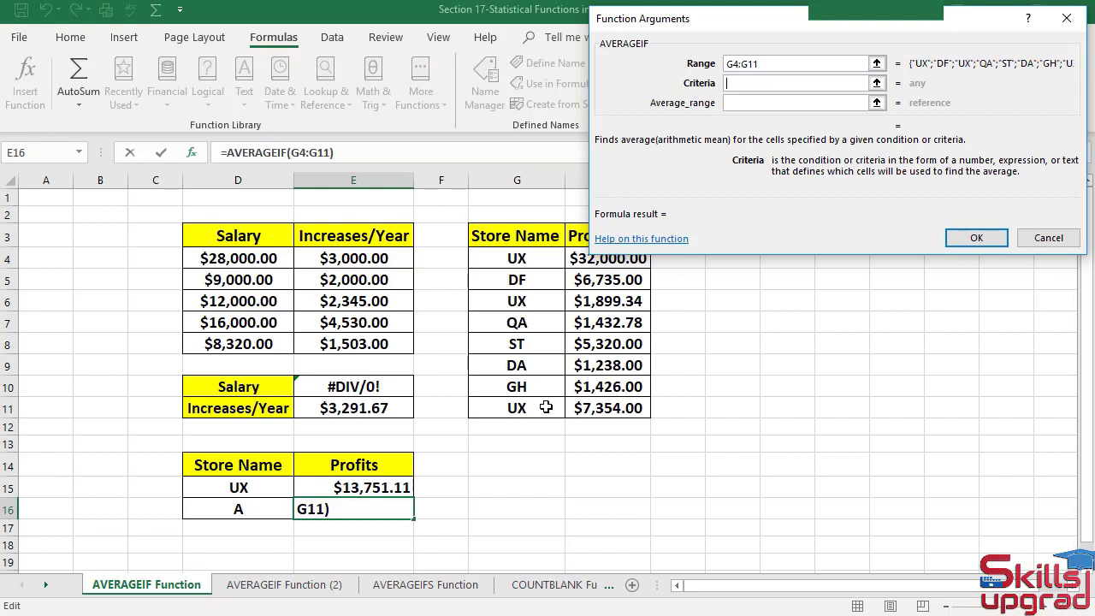
type("*")
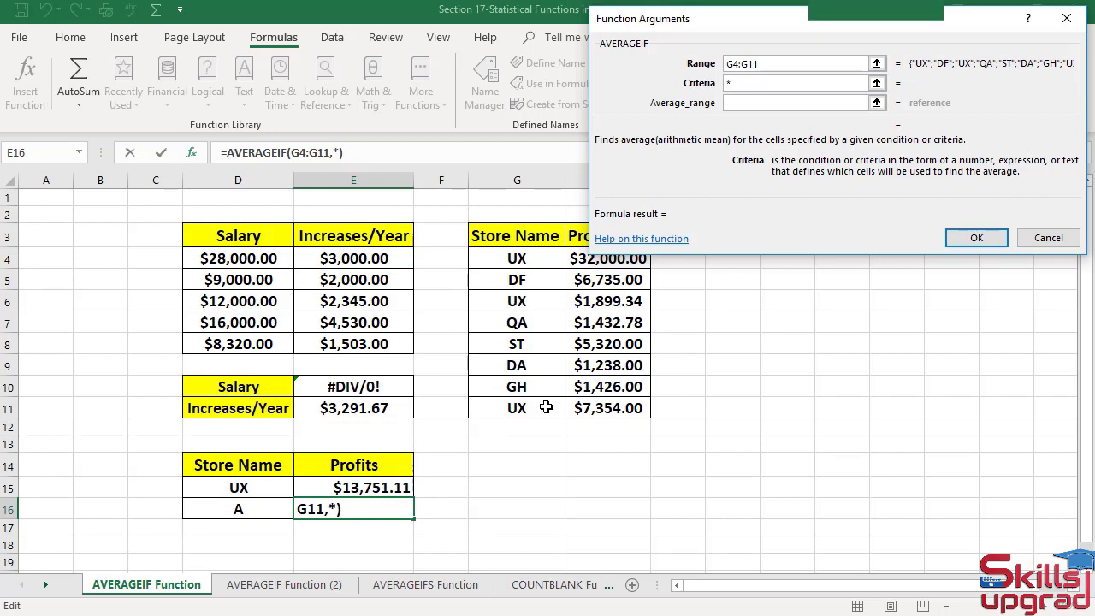
type("A")
key("Tab")
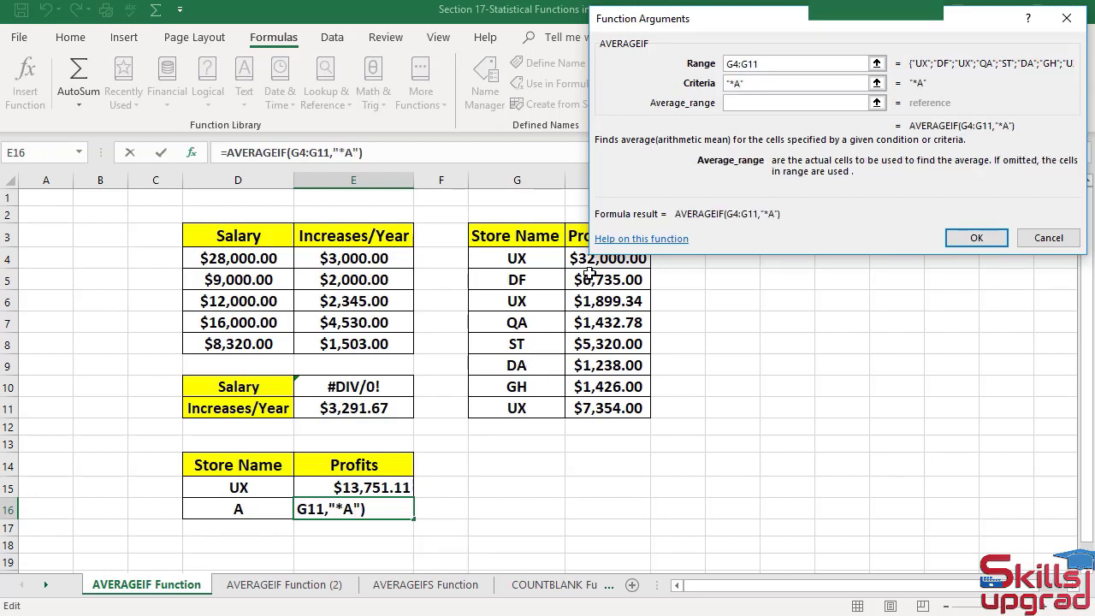
left_click_drag(588, 272, 603, 408)
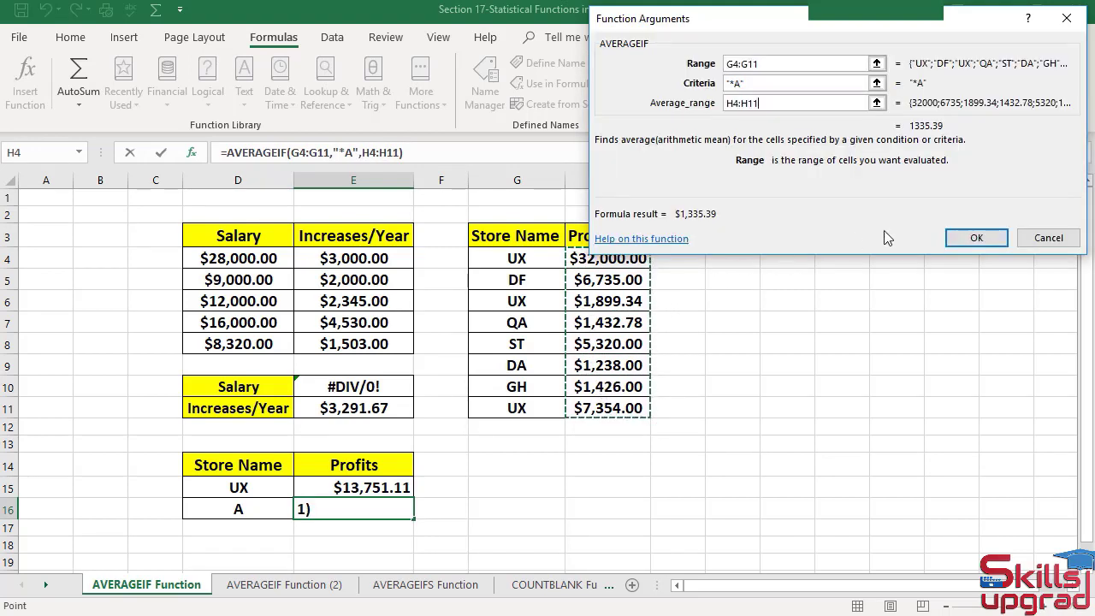
left_click(976, 238)
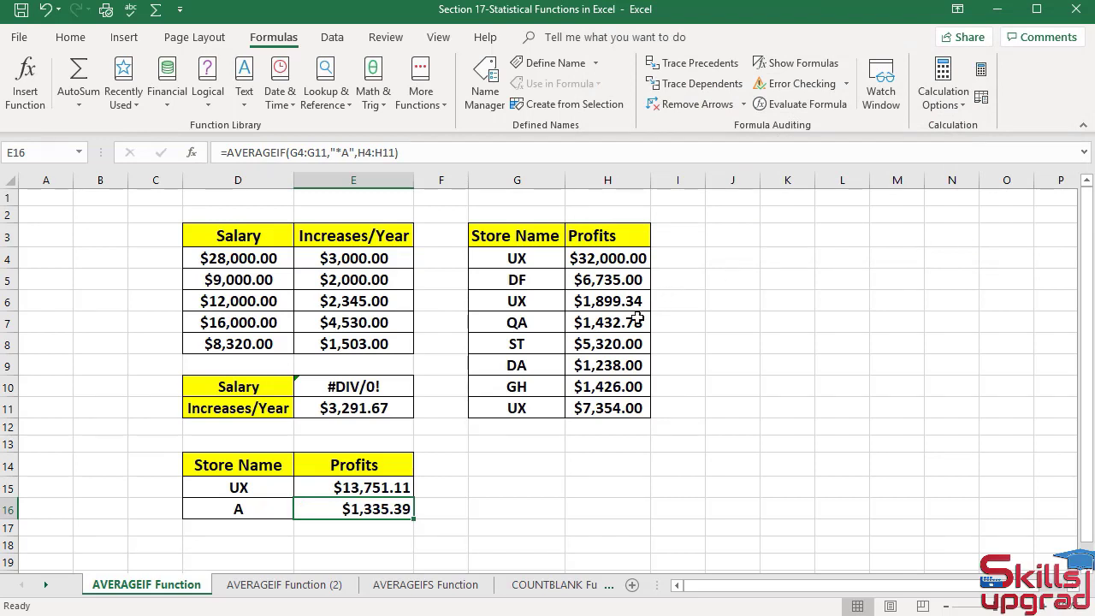
Step: Check the store names ending in A in G7 and G9 against the AVERAGEIF formula in E16
left_click(540, 323)
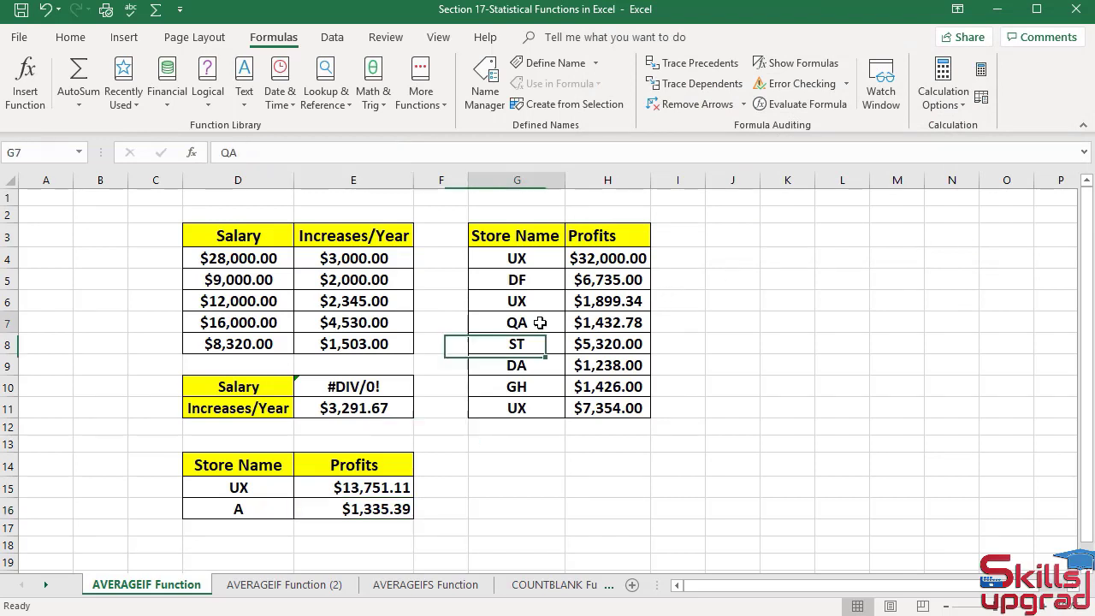
left_click(533, 369)
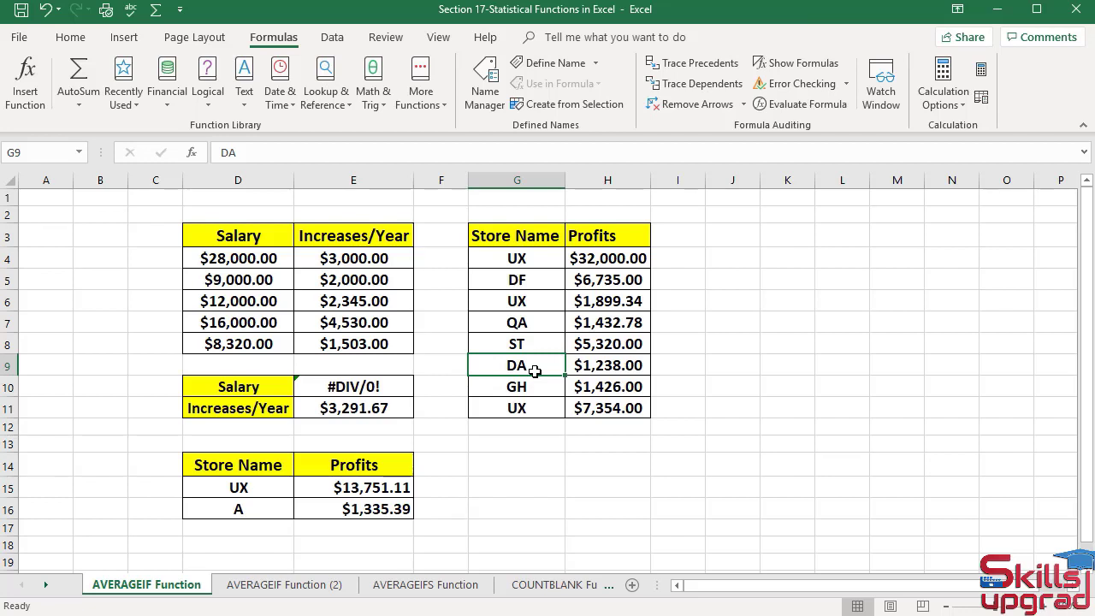
left_click(528, 324)
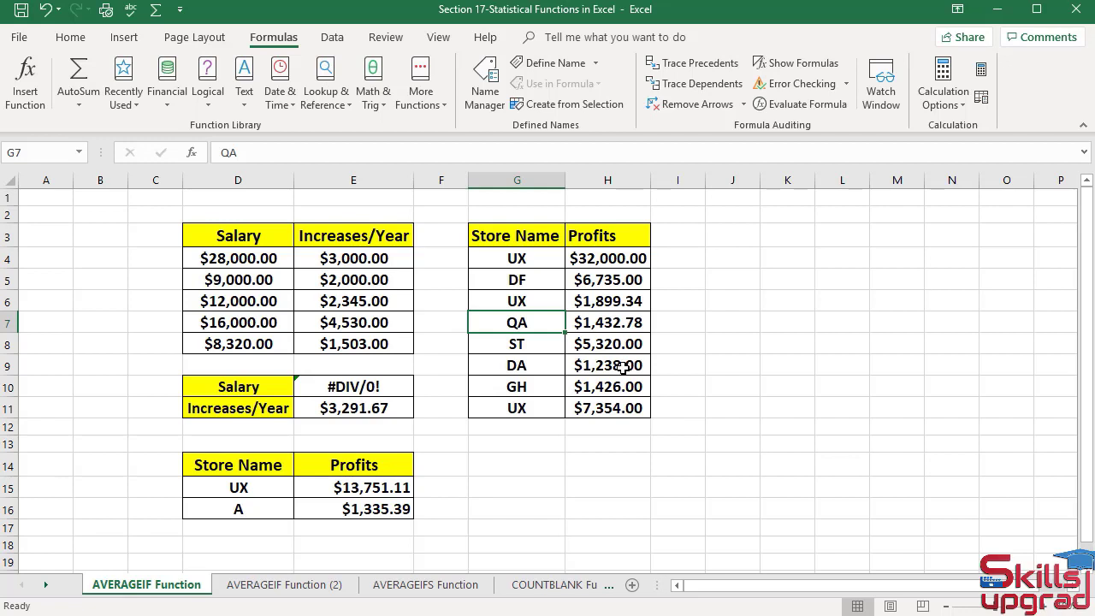
left_click(408, 509)
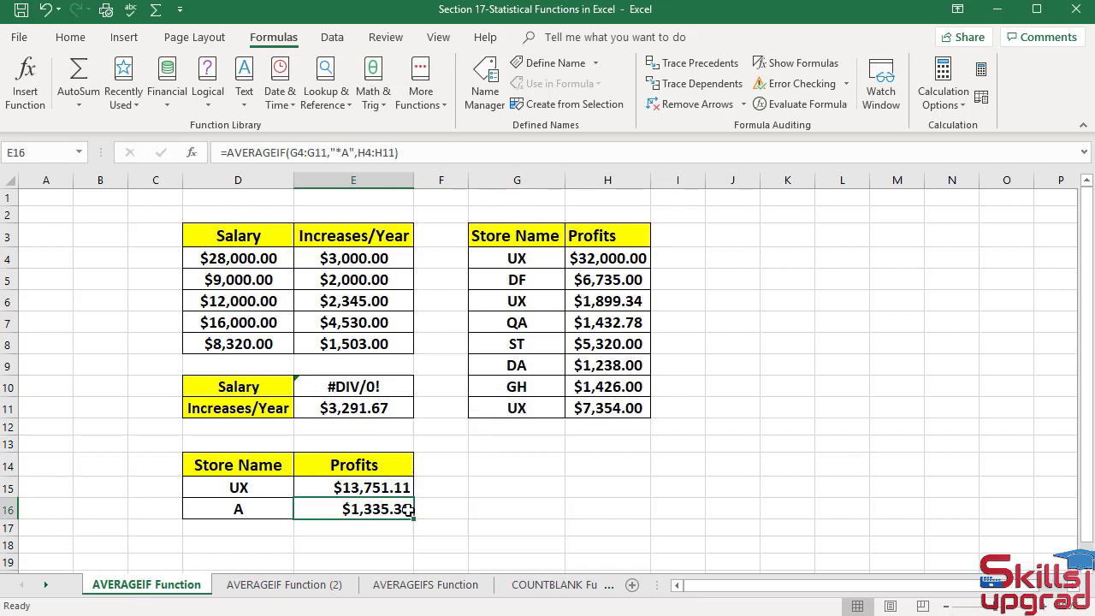